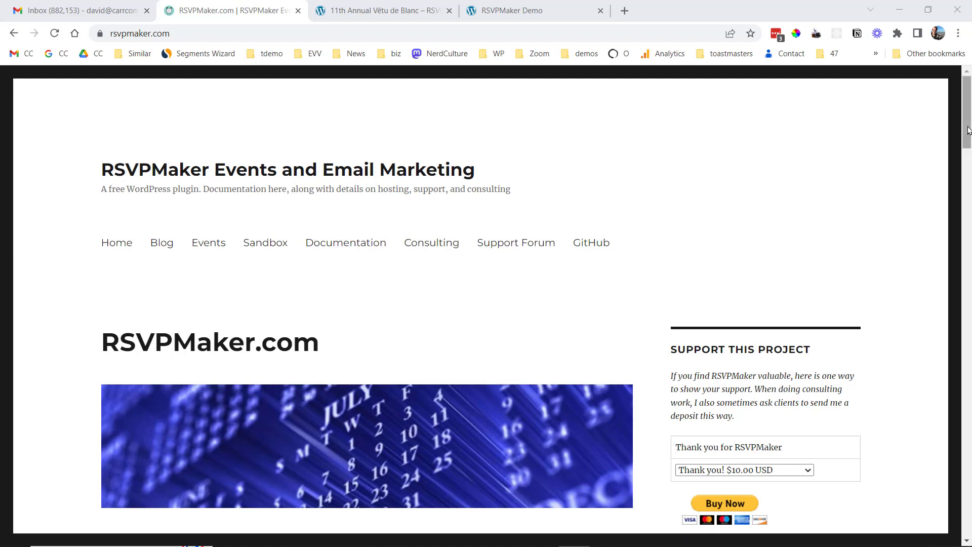
# Submit a Yes RSVP for the RSVPMaker Demo with Q&A using autofilled contact details and reCAPTCHA.
pyautogui.moveTo(968, 130); pyautogui.dragTo(963, 222)
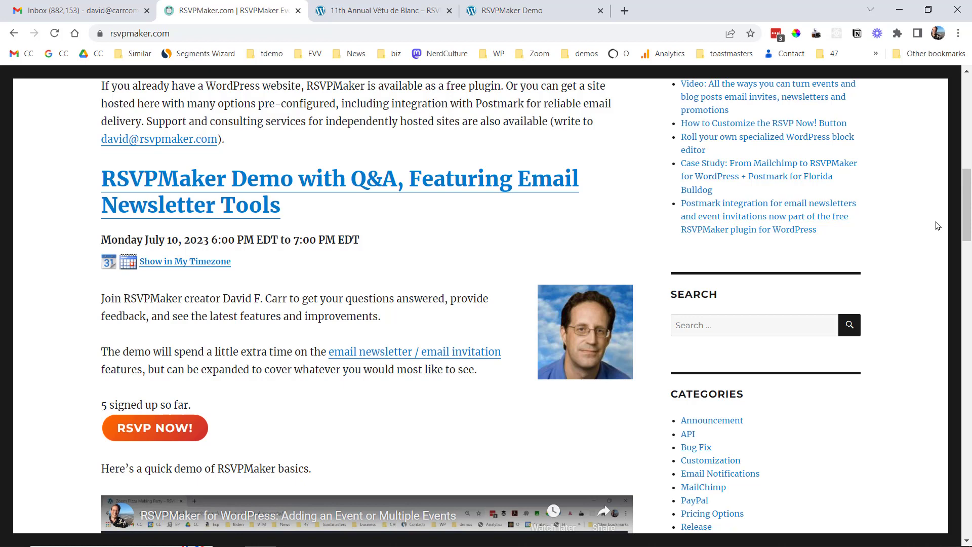
pyautogui.click(170, 426)
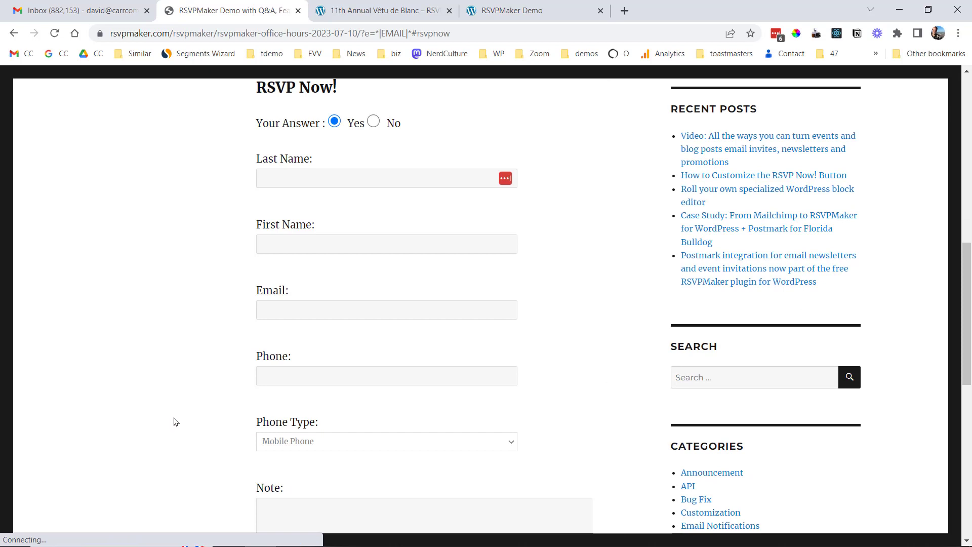
pyautogui.click(505, 181)
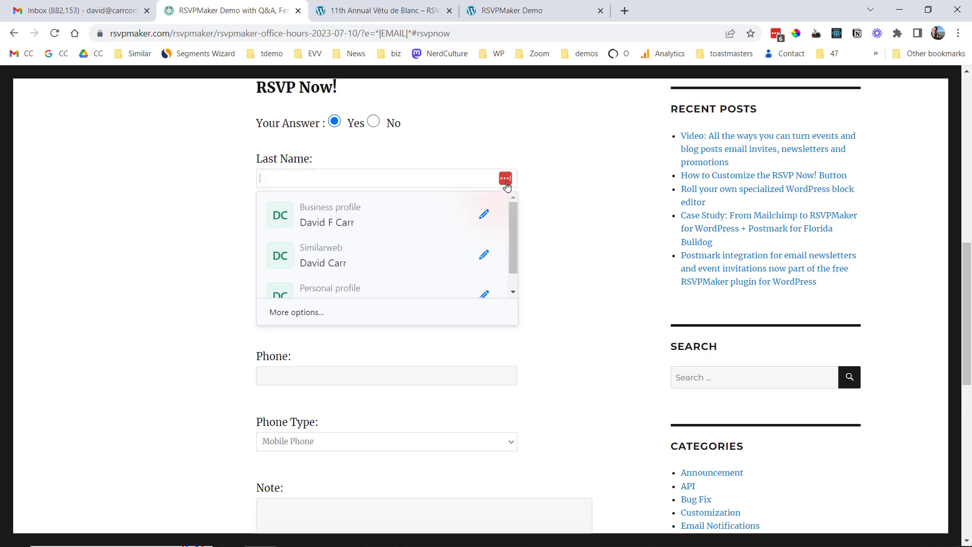
pyautogui.click(391, 224)
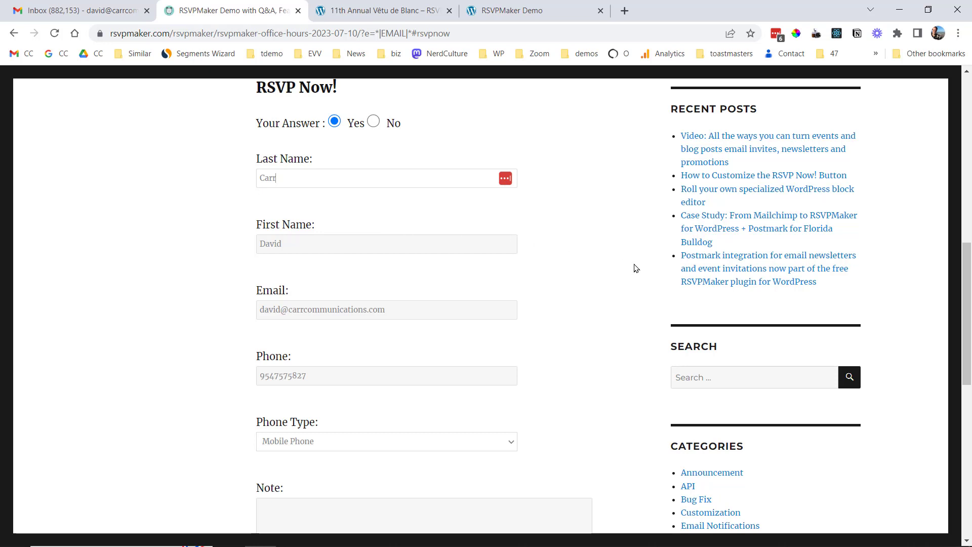
pyautogui.moveTo(964, 263); pyautogui.dragTo(959, 362)
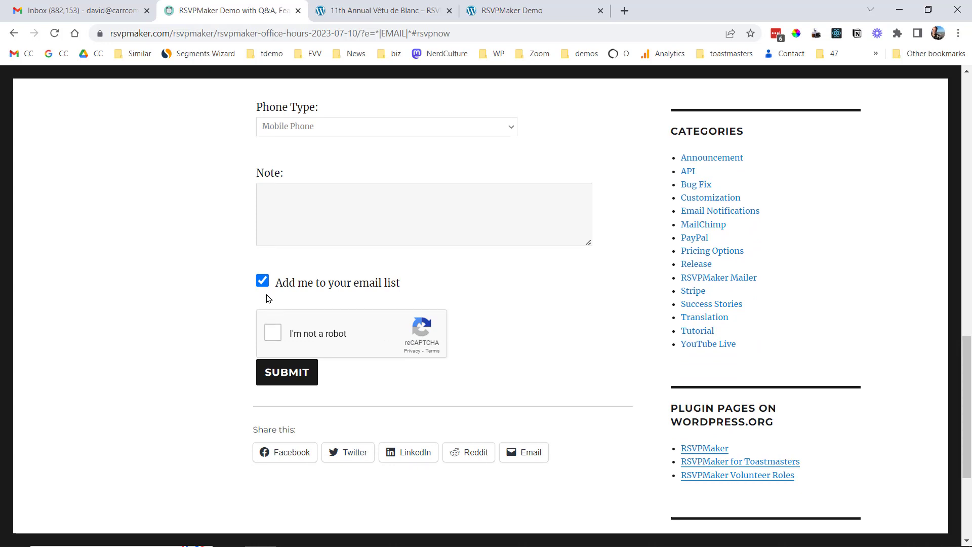
pyautogui.click(273, 333)
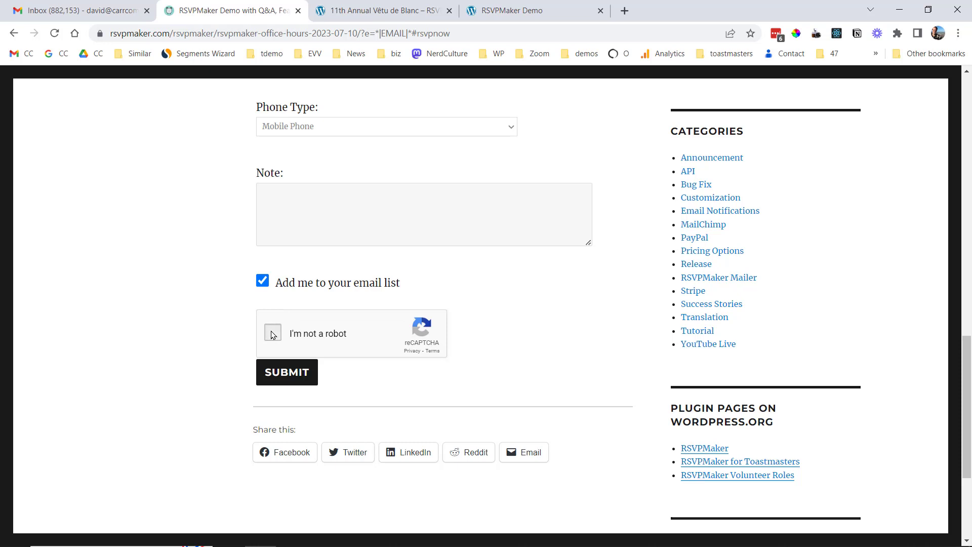
pyautogui.click(287, 375)
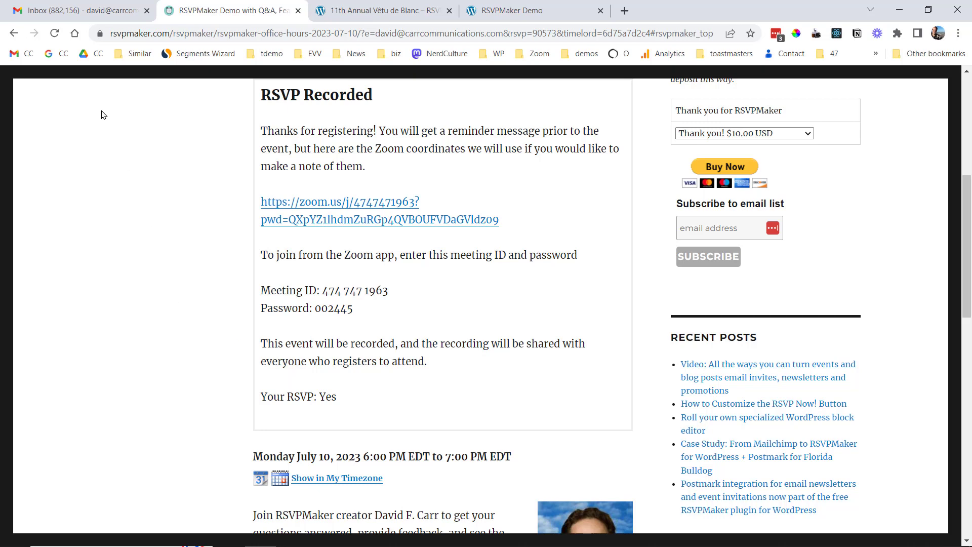
# Open the Gmail RSVP confirmation for the Jul 10, 6pm–7pm demo event.
pyautogui.click(79, 16)
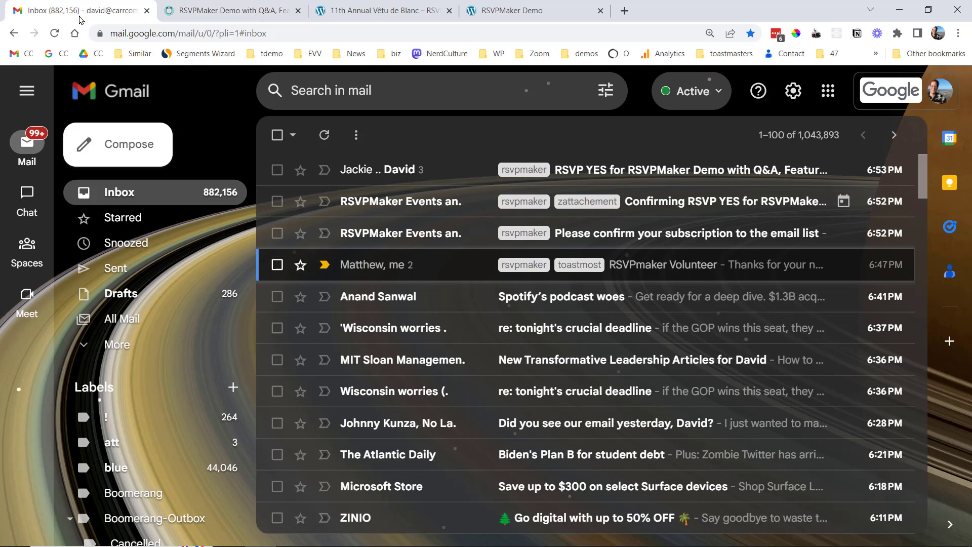
pyautogui.click(662, 201)
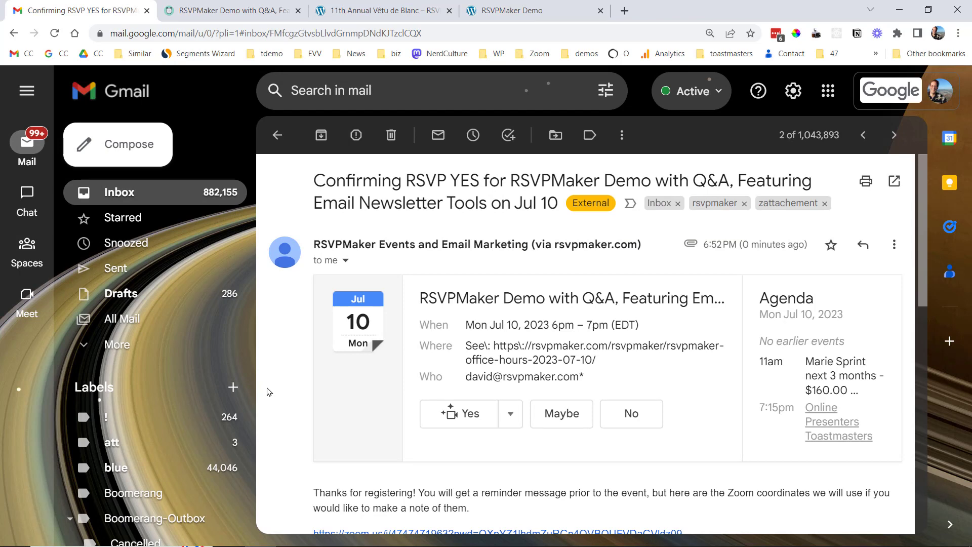
# Go to the 11th Annual Vêtu de Blanc event page and scroll to its RSVP form.
pyautogui.click(381, 14)
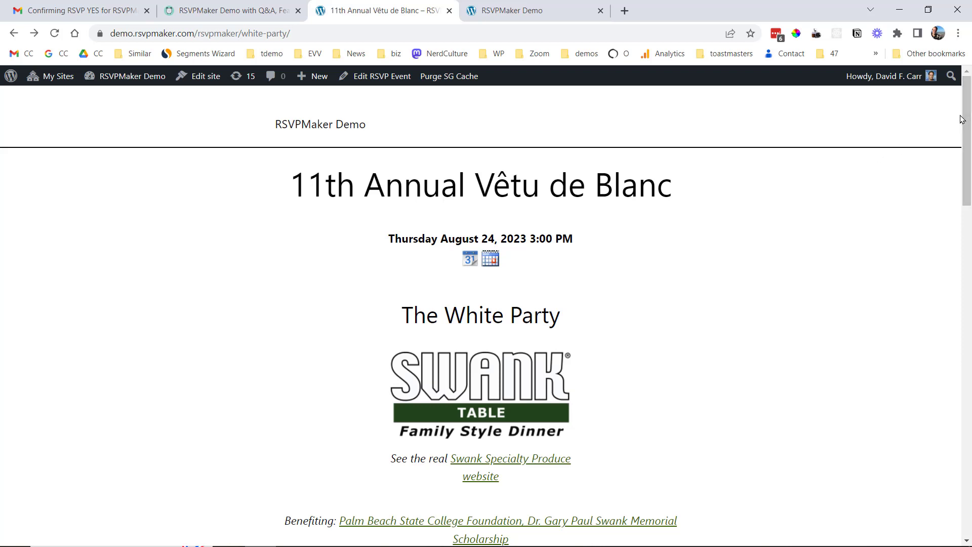
pyautogui.moveTo(969, 106); pyautogui.dragTo(967, 123)
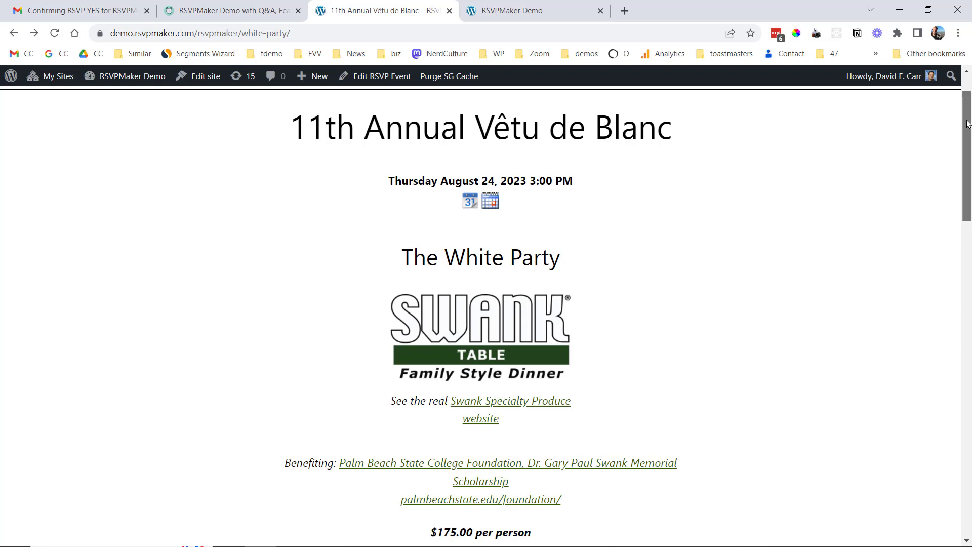
pyautogui.moveTo(967, 123); pyautogui.dragTo(933, 386)
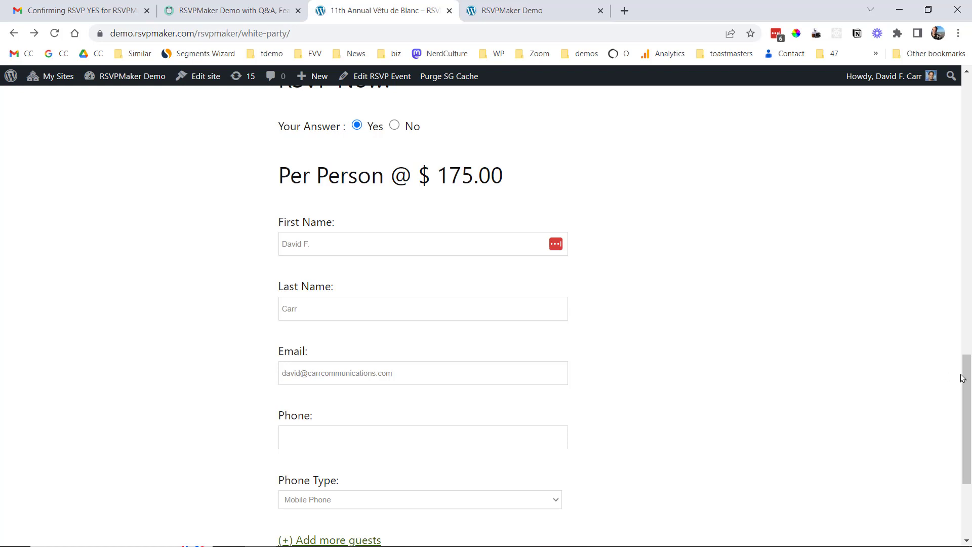
pyautogui.moveTo(961, 374); pyautogui.dragTo(959, 434)
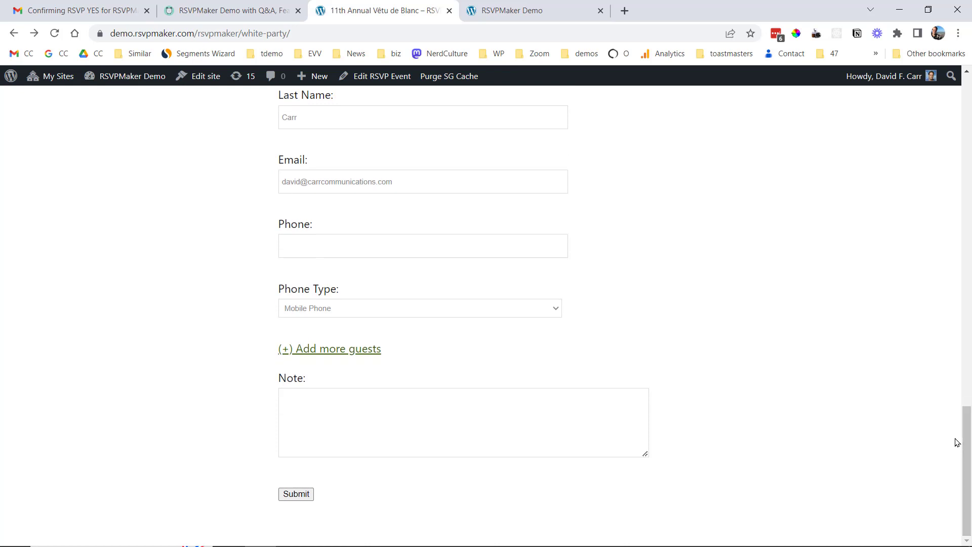
# Add one extra guest to the RSVP, entering the guest's first and last name.
pyautogui.click(328, 352)
pyautogui.click(331, 402)
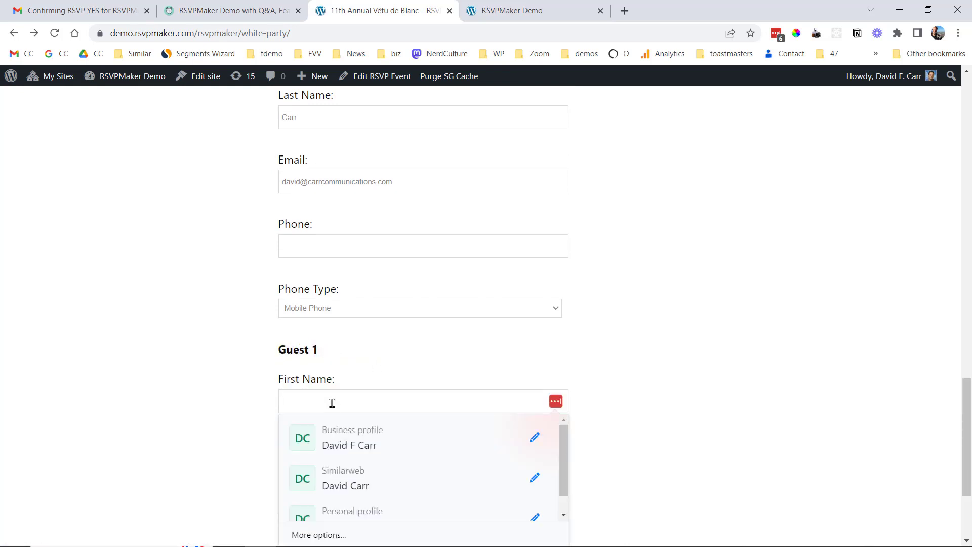
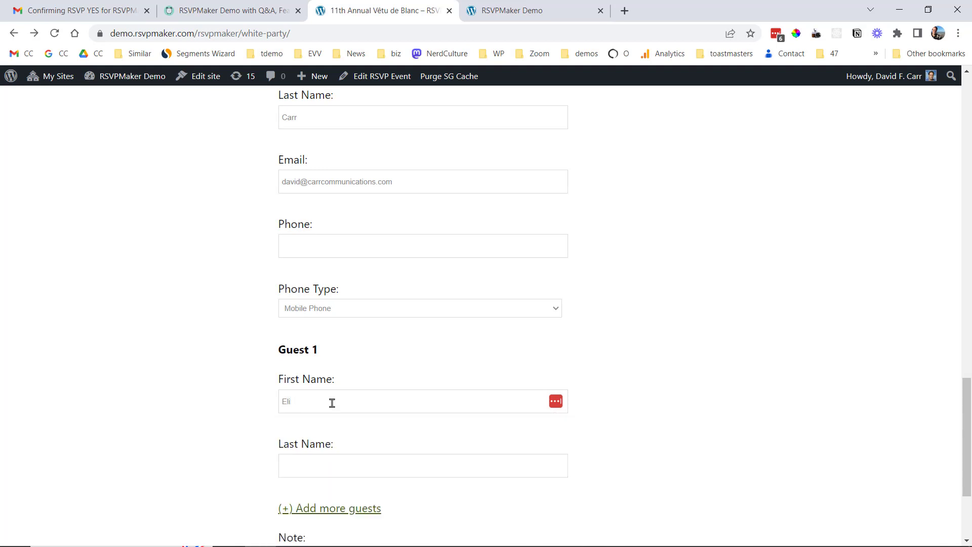
pyautogui.press('Tab')
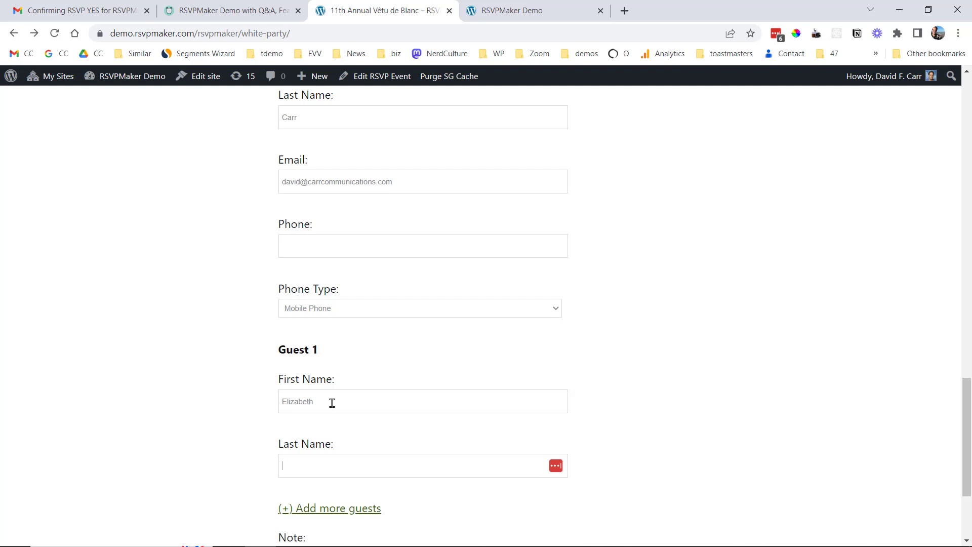
# Submit the Vêtu de Blanc RSVP with the guest for 2 × 175.00 = 350.00.
pyautogui.scroll(-1, 330, 402)
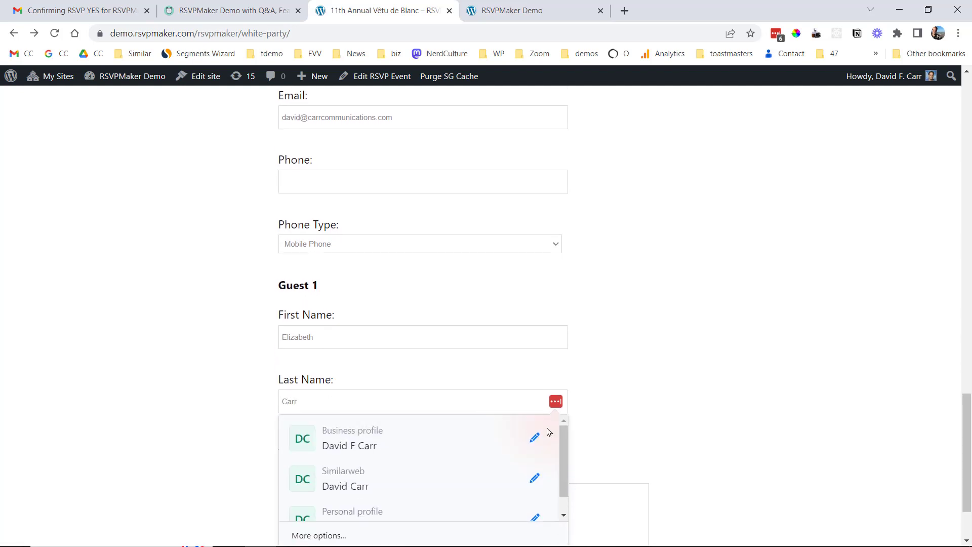
pyautogui.click(689, 401)
pyautogui.scroll(-2, 966, 446)
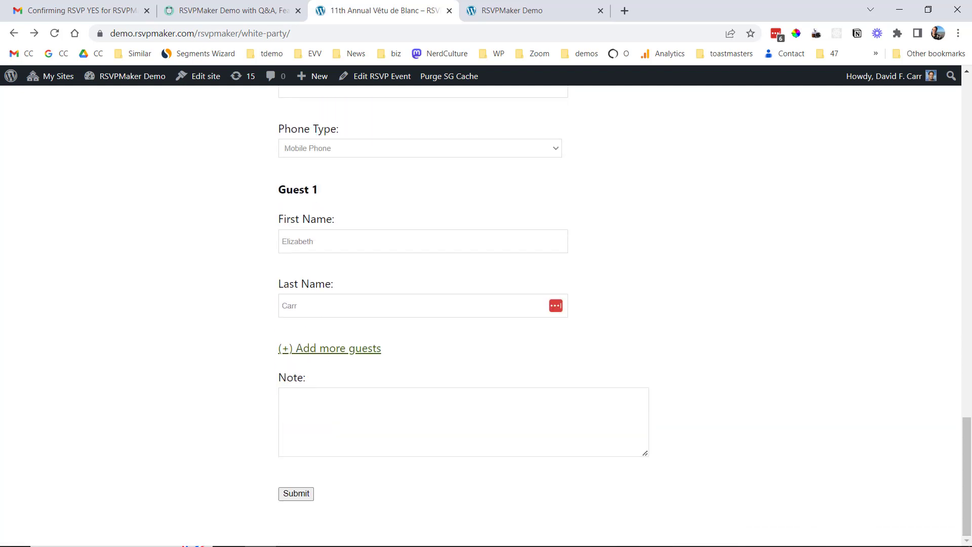
pyautogui.click(304, 493)
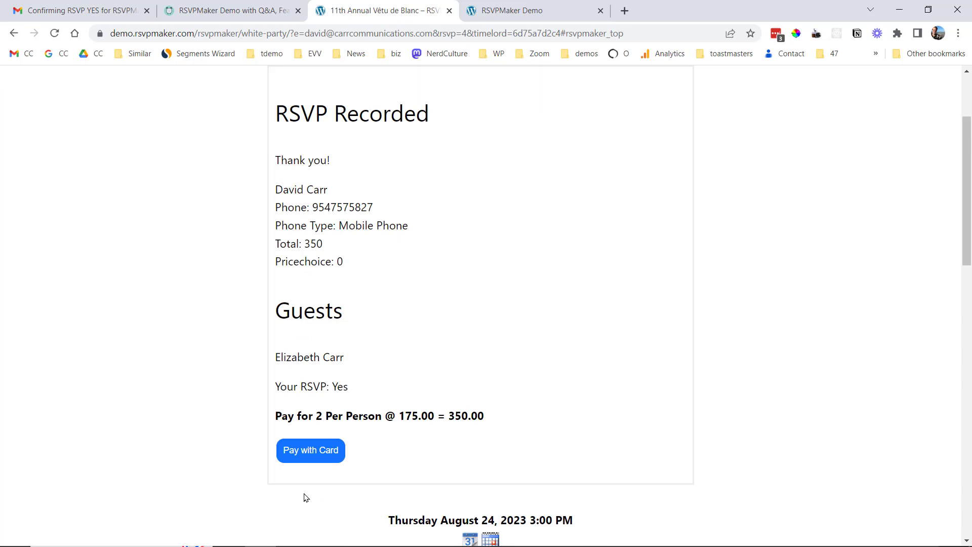
# Pay the $350 for two places with a test card, then return to the July 2023 calendar.
pyautogui.click(326, 452)
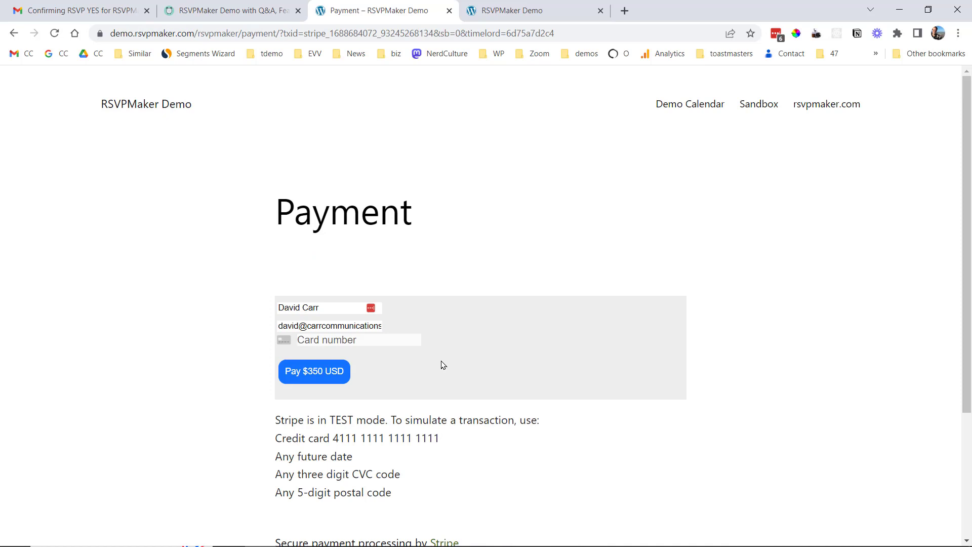
pyautogui.click(350, 341)
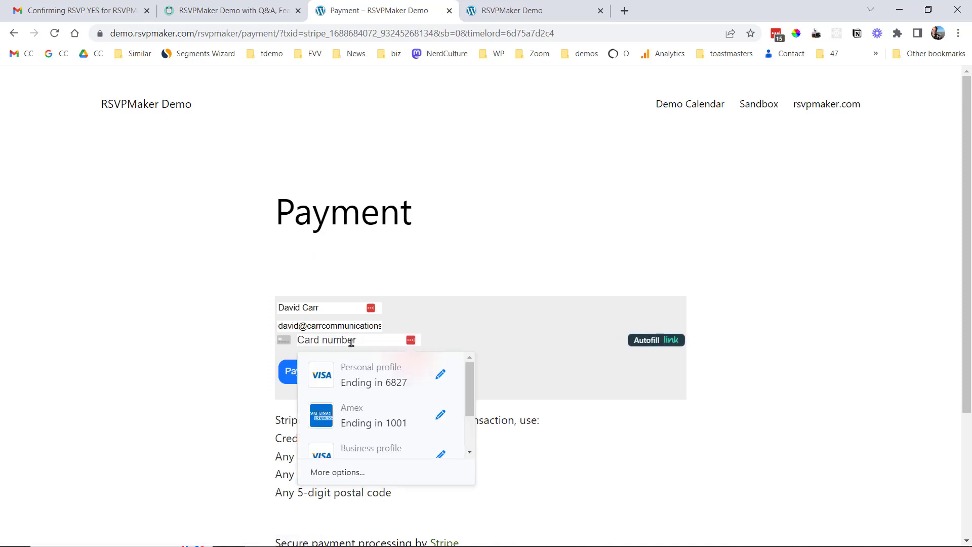
pyautogui.write('4111111111')
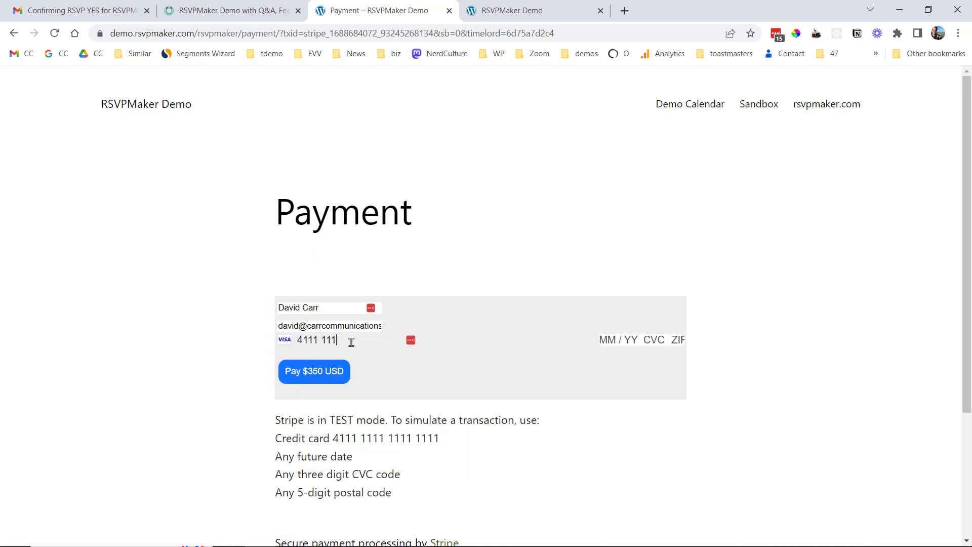
pyautogui.write('1 1111 1111')
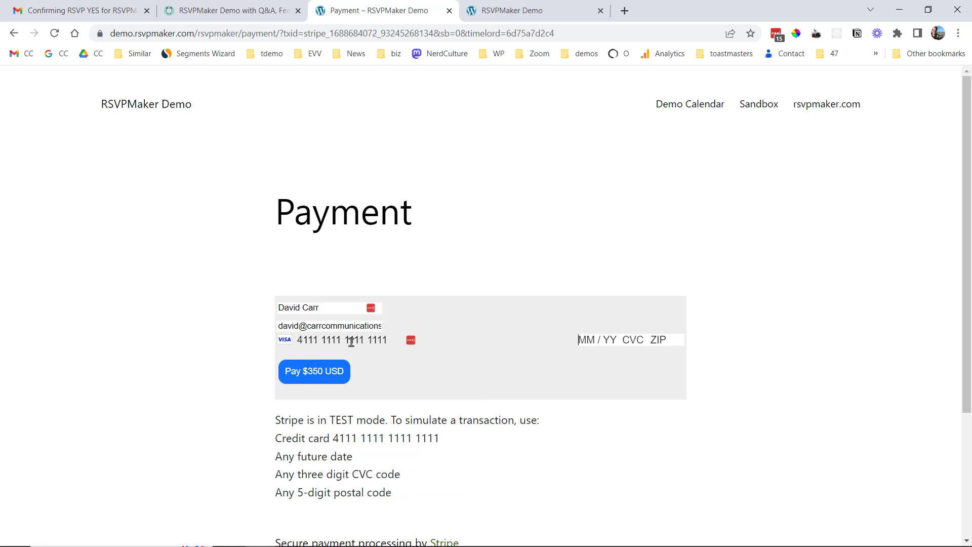
pyautogui.write('11112')
pyautogui.write('333333333')
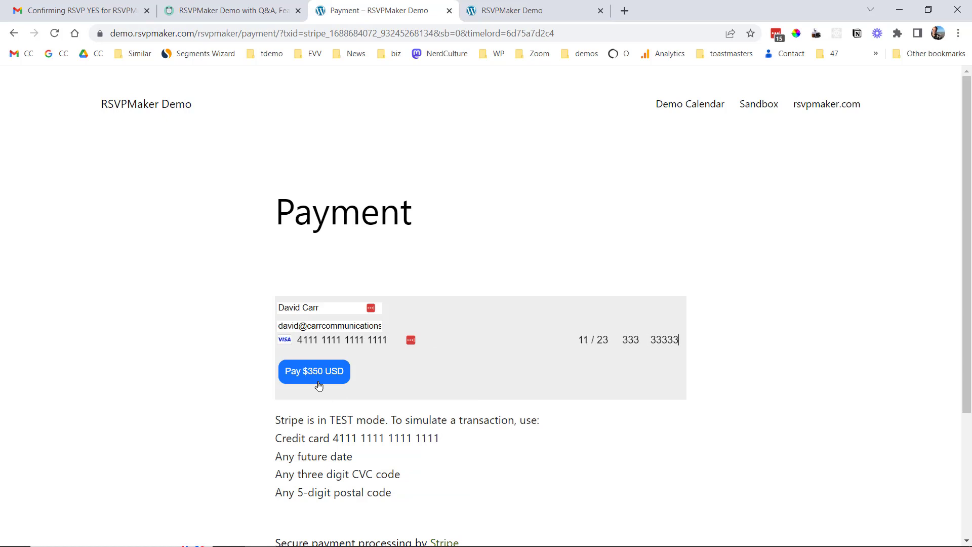
pyautogui.click(315, 374)
pyautogui.click(539, 12)
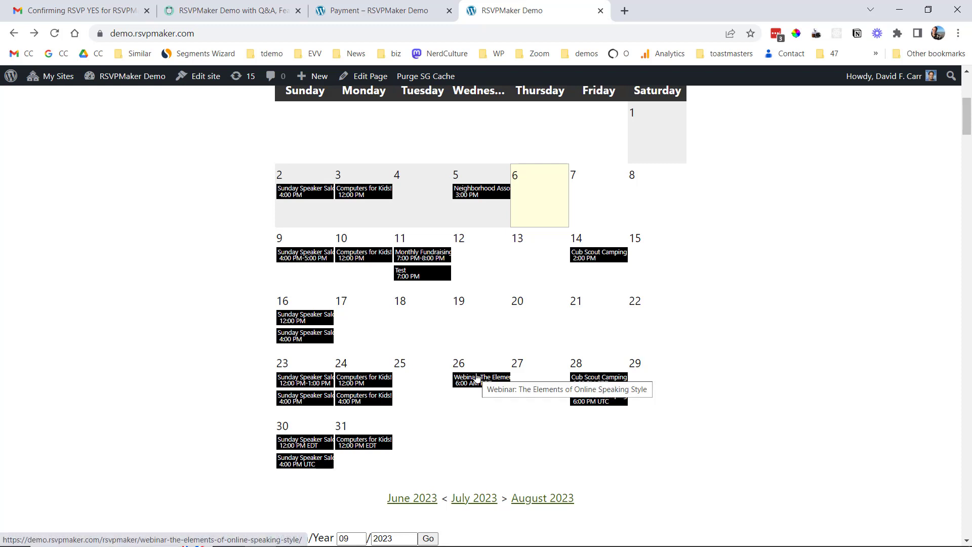
# View the July 26 Elements of Online Speaking Style webinar, then return to the Q&A demo page.
pyautogui.click(472, 380)
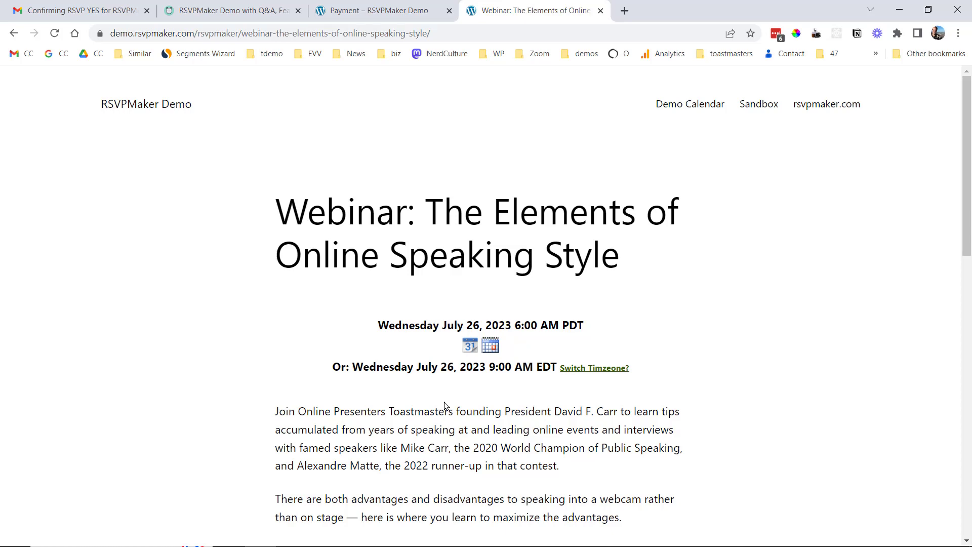
pyautogui.click(232, 10)
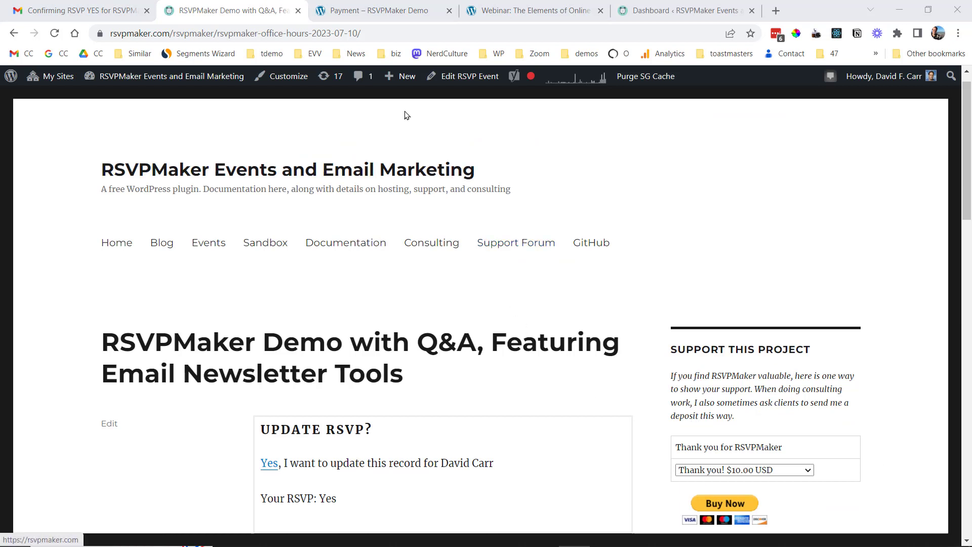
# Copy the RSVPMaker Demo with Q&A event into a new RSVP email draft.
pyautogui.moveTo(403, 82)
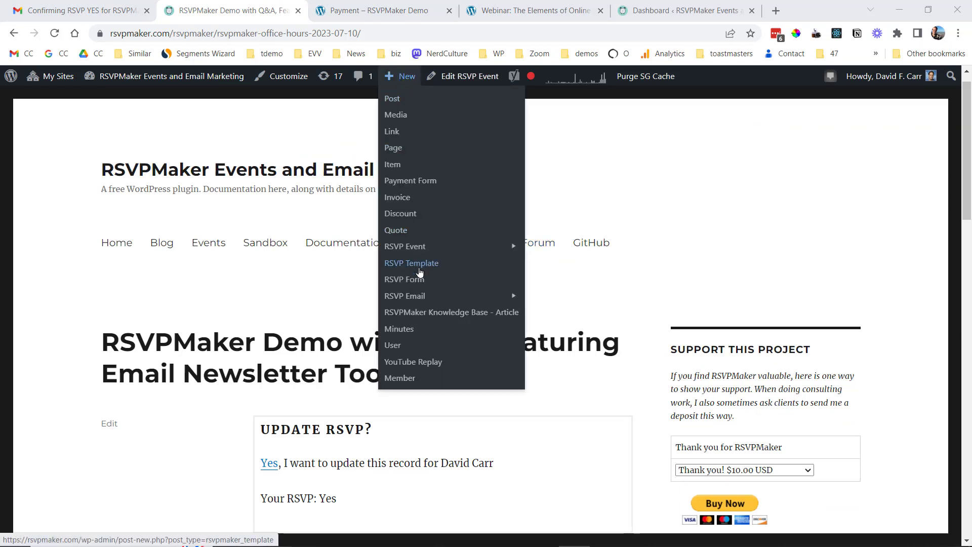
pyautogui.moveTo(426, 299)
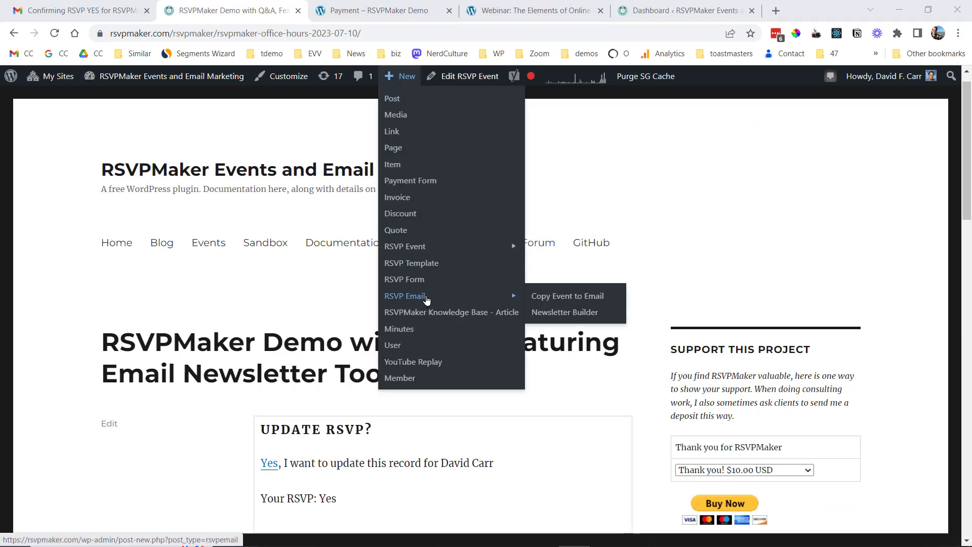
pyautogui.click(570, 297)
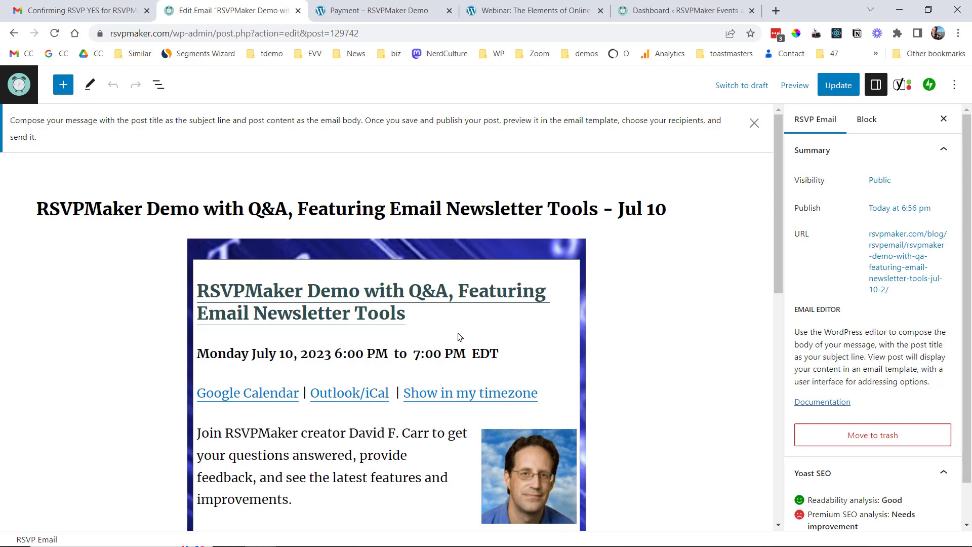
pyautogui.click(433, 318)
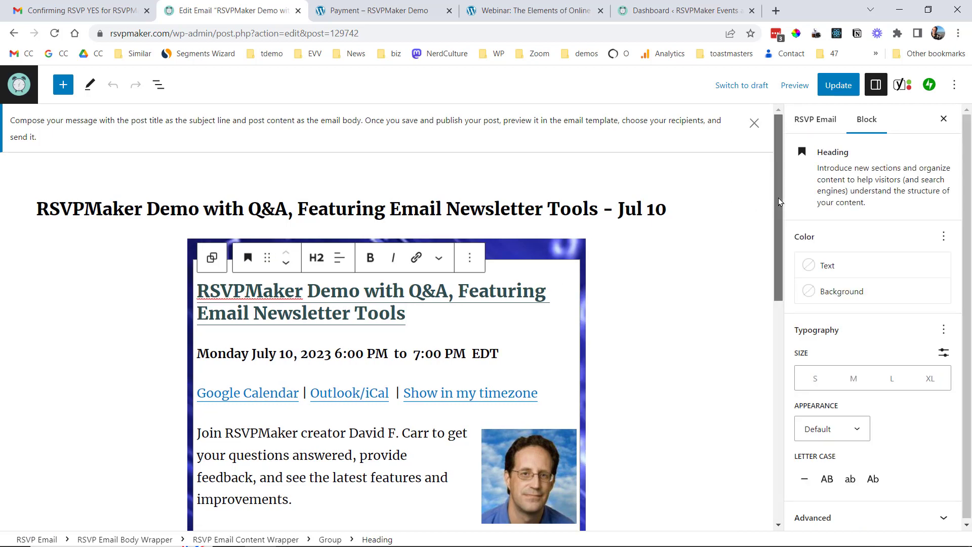
pyautogui.moveTo(778, 197); pyautogui.dragTo(770, 333)
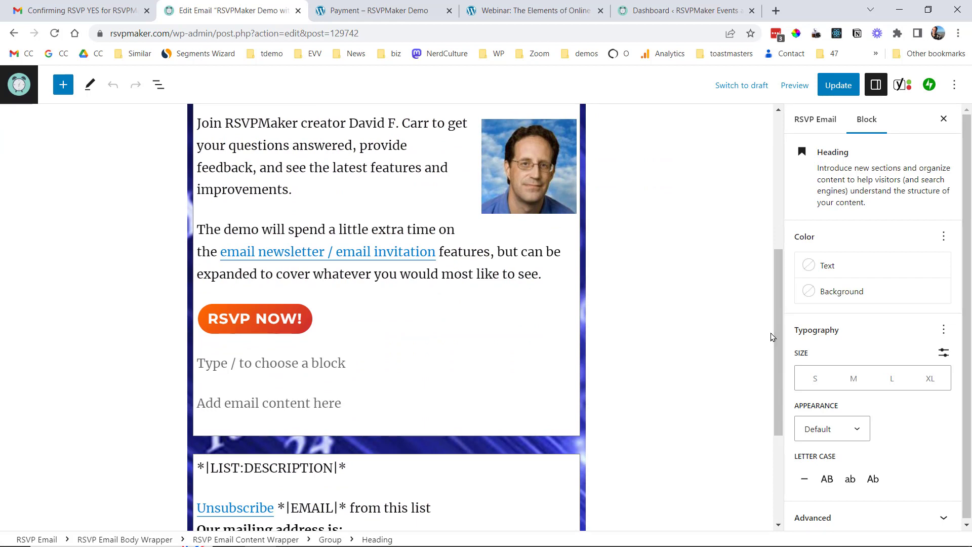
pyautogui.click(229, 402)
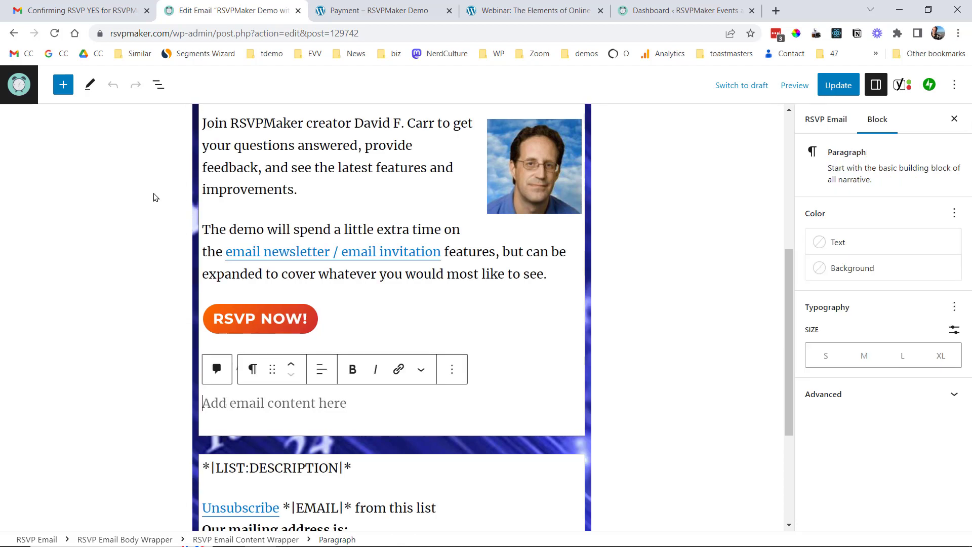
# Insert the Email pattern 'Video: All the ways you can turn events…' below the RSVP button.
pyautogui.click(61, 91)
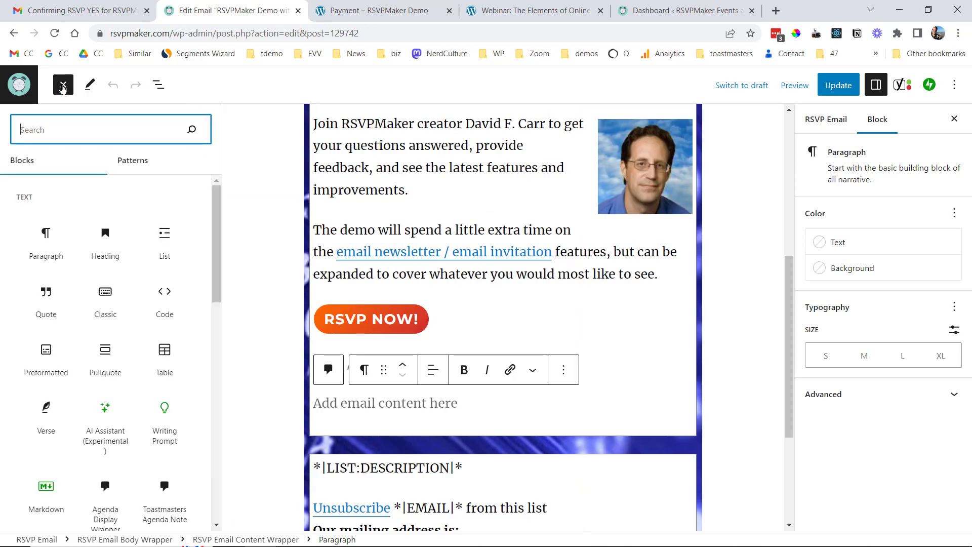
pyautogui.click(133, 160)
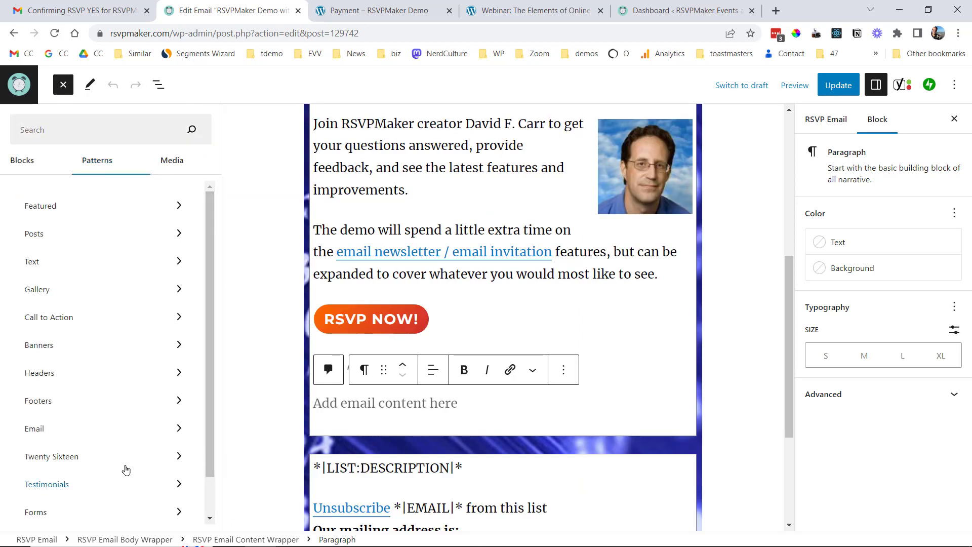
pyautogui.click(57, 428)
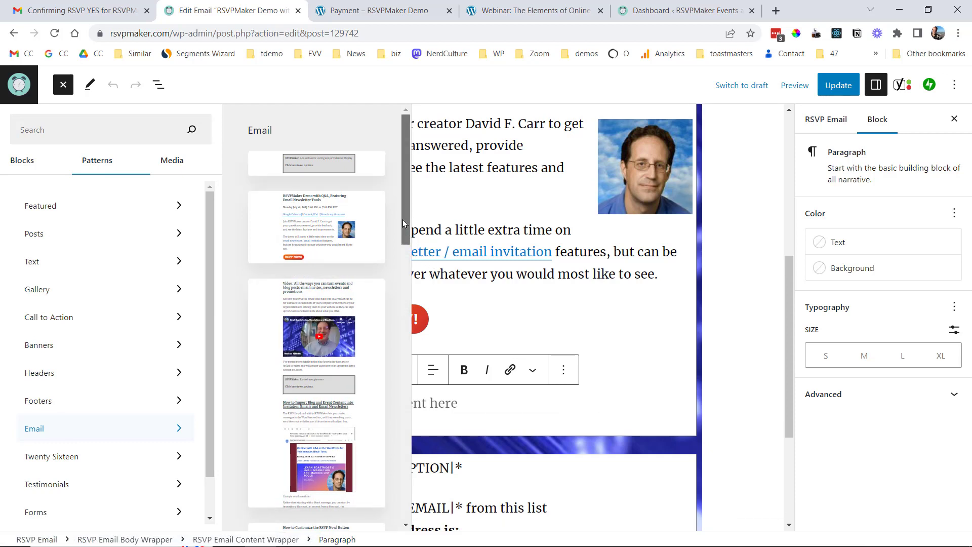
pyautogui.moveTo(402, 220); pyautogui.dragTo(402, 248)
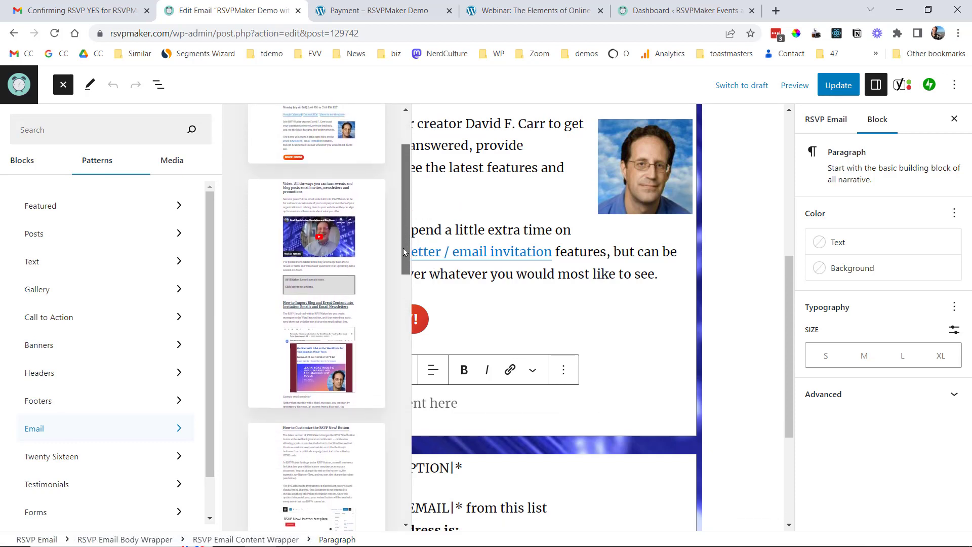
pyautogui.click(368, 269)
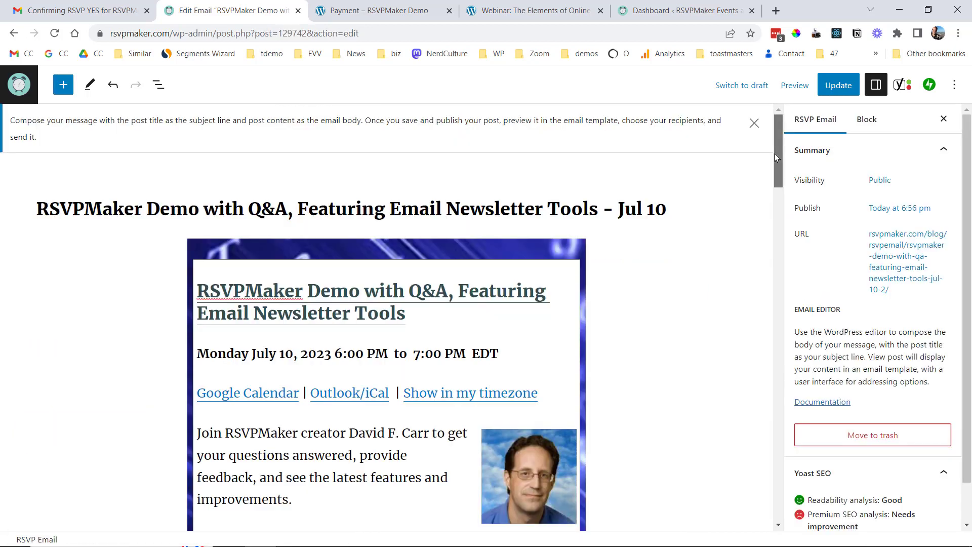
# Update the email post so the pattern changes are saved.
pyautogui.moveTo(775, 153)
pyautogui.mouseDown()
pyautogui.moveTo(766, 223)
pyautogui.moveTo(758, 165)
pyautogui.moveTo(752, 275)
pyautogui.moveTo(762, 142)
pyautogui.mouseUp()
pyautogui.click(837, 87)
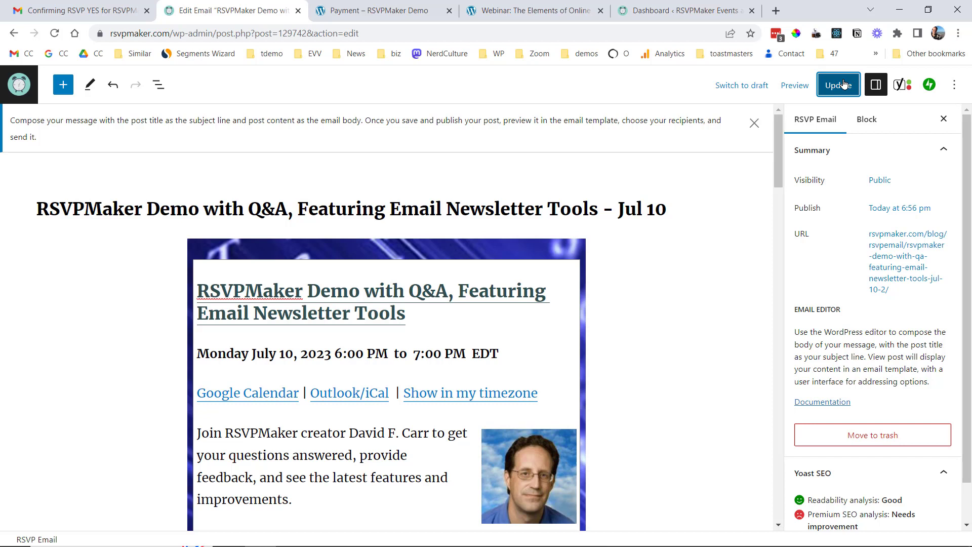
pyautogui.click(841, 85)
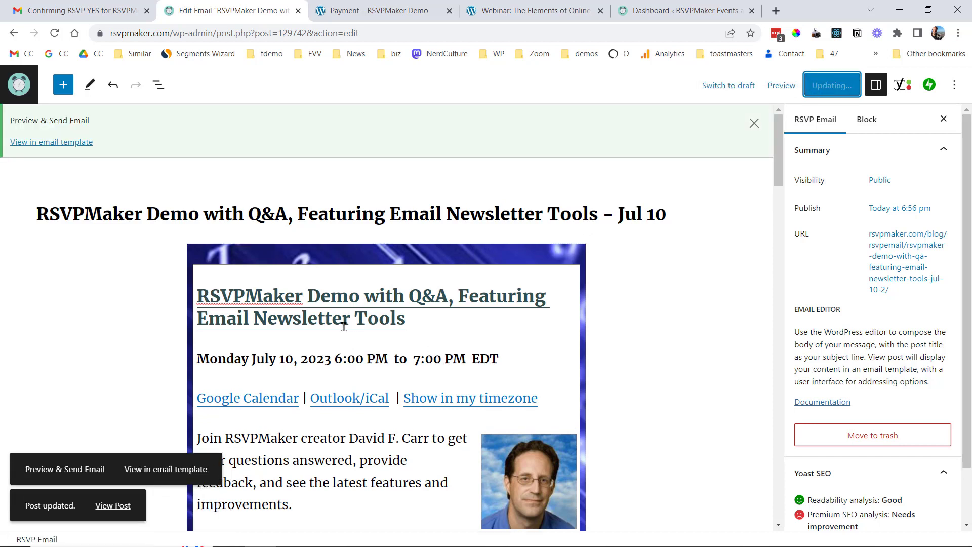
# Address the email to the RSVP Mail General List and send it to its 409 members.
pyautogui.click(172, 471)
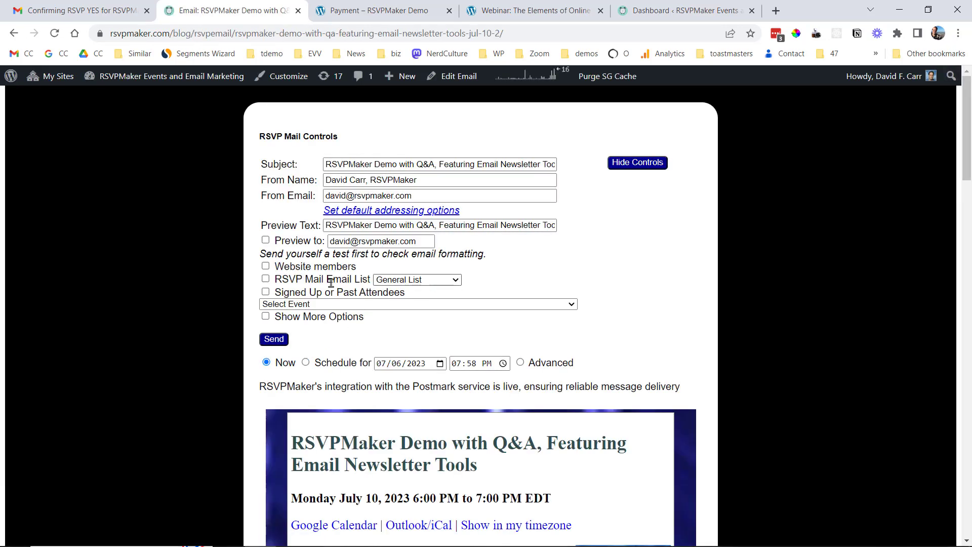
pyautogui.click(266, 279)
pyautogui.click(278, 337)
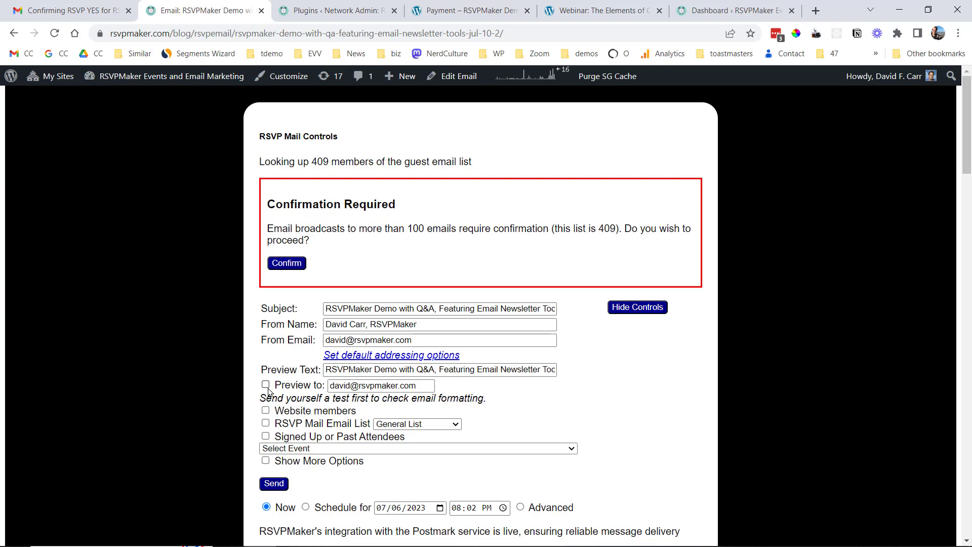
# Confirm the big broadcast to all 409 guest list members.
pyautogui.click(288, 264)
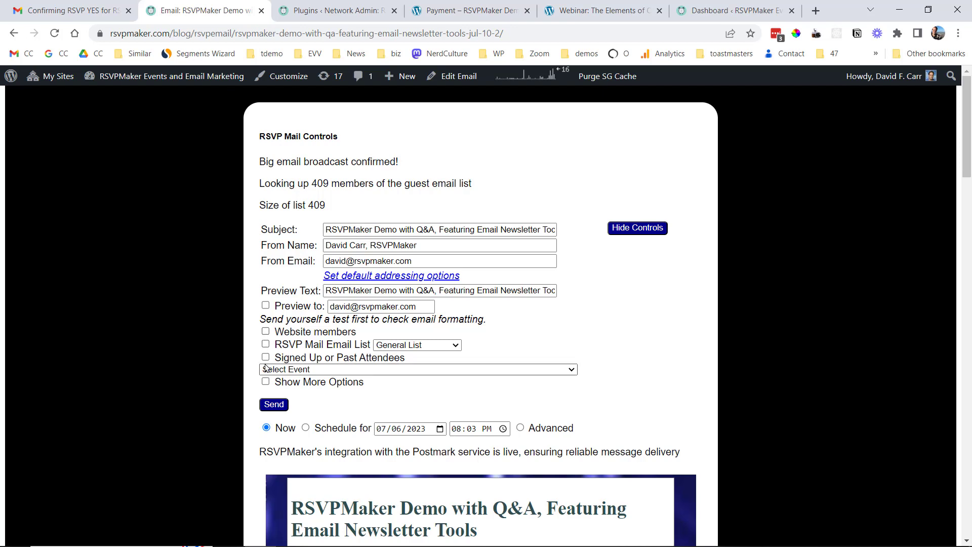
# Tick Signed Up to include event sign-ups, then open the Select Event dropdown.
pyautogui.click(265, 357)
pyautogui.click(374, 375)
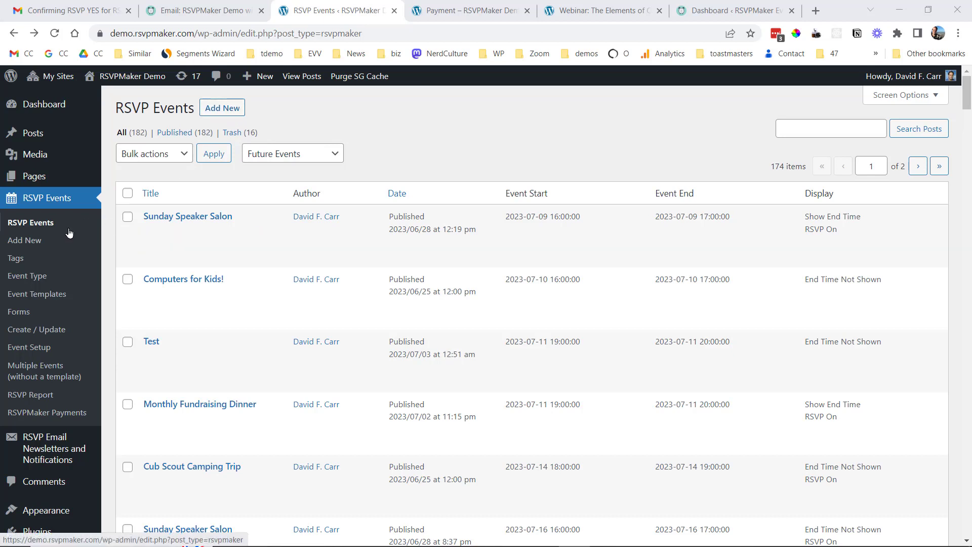
# Start a new RSVP event draft from RSVP Events > Add New.
pyautogui.moveTo(59, 137)
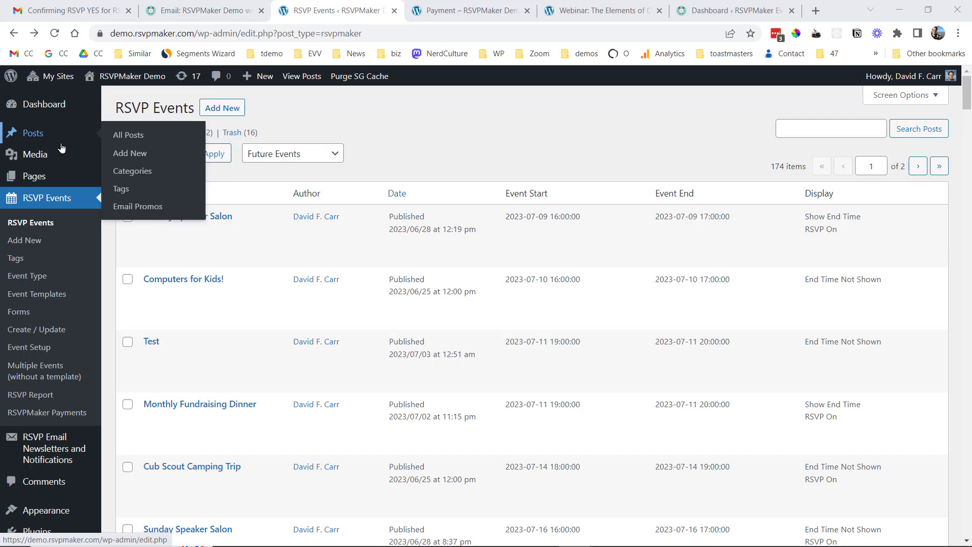
pyautogui.click(31, 243)
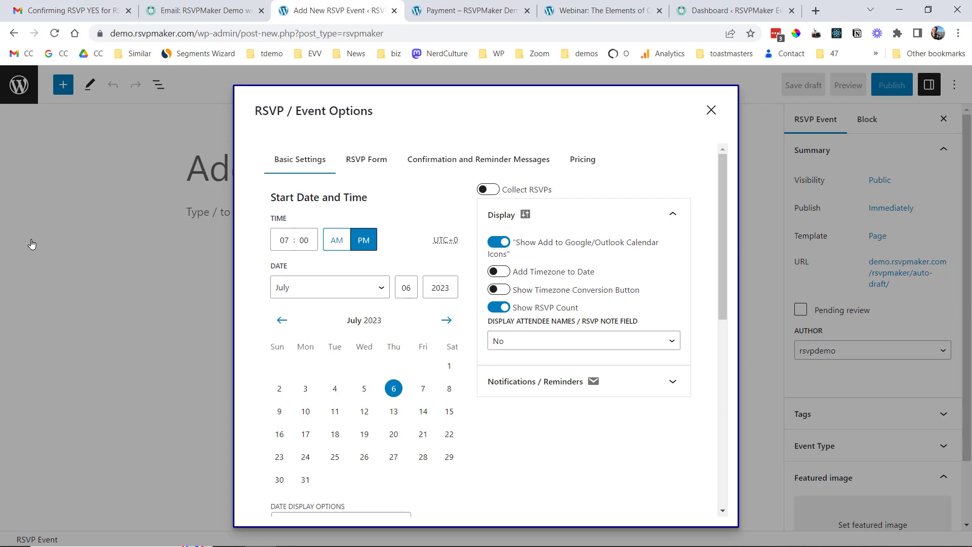
# Set the event date to July 13, 2023, and turn on Add Timezone to Date and Show Timezone Conversion Button.
pyautogui.click(394, 411)
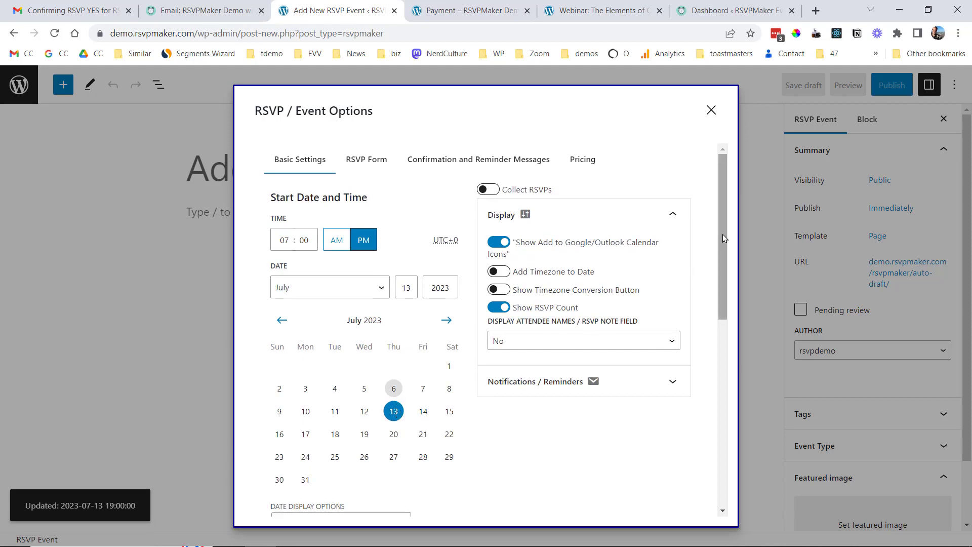
pyautogui.moveTo(720, 236); pyautogui.dragTo(714, 270)
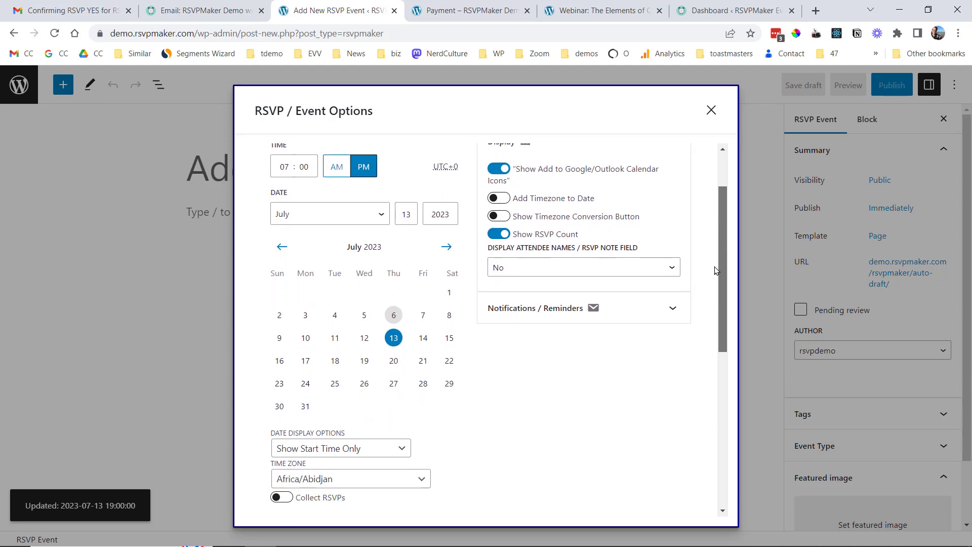
pyautogui.click(504, 199)
pyautogui.click(506, 216)
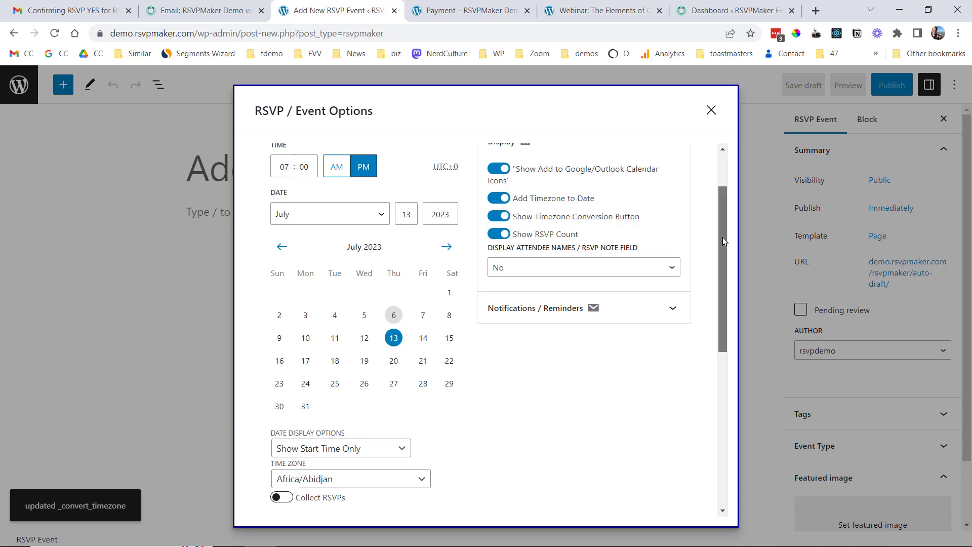
# Set the event time zone to America/Panama.
pyautogui.moveTo(722, 237); pyautogui.dragTo(715, 303)
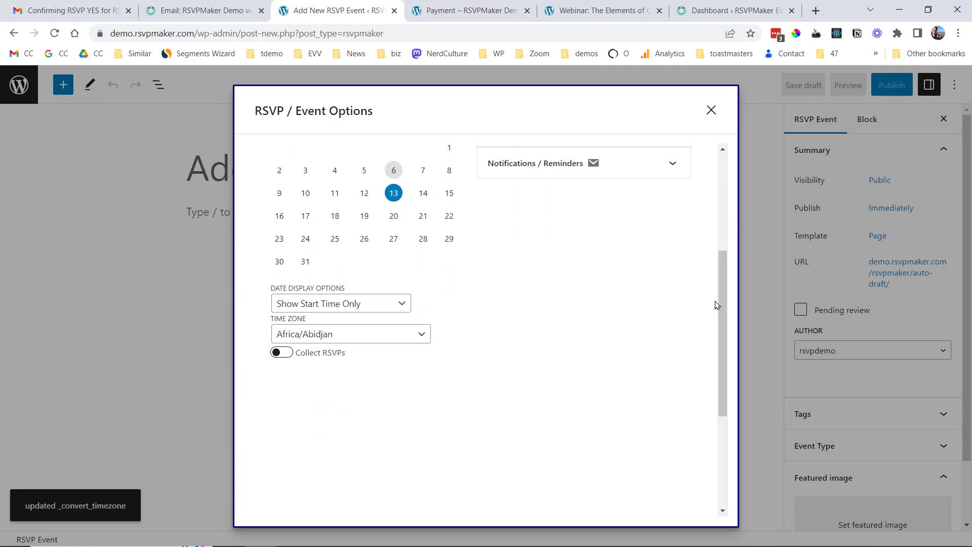
pyautogui.click(424, 343)
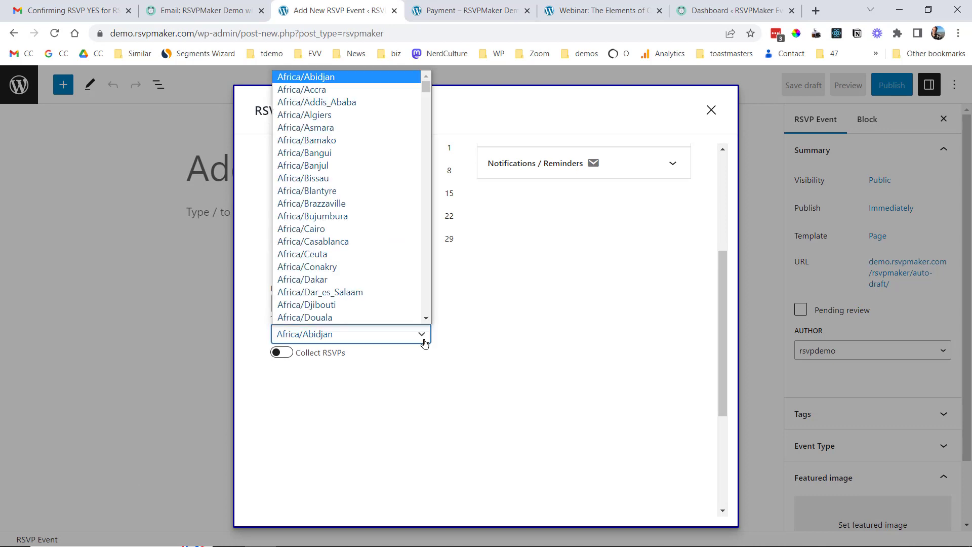
pyautogui.moveTo(427, 93); pyautogui.dragTo(420, 178)
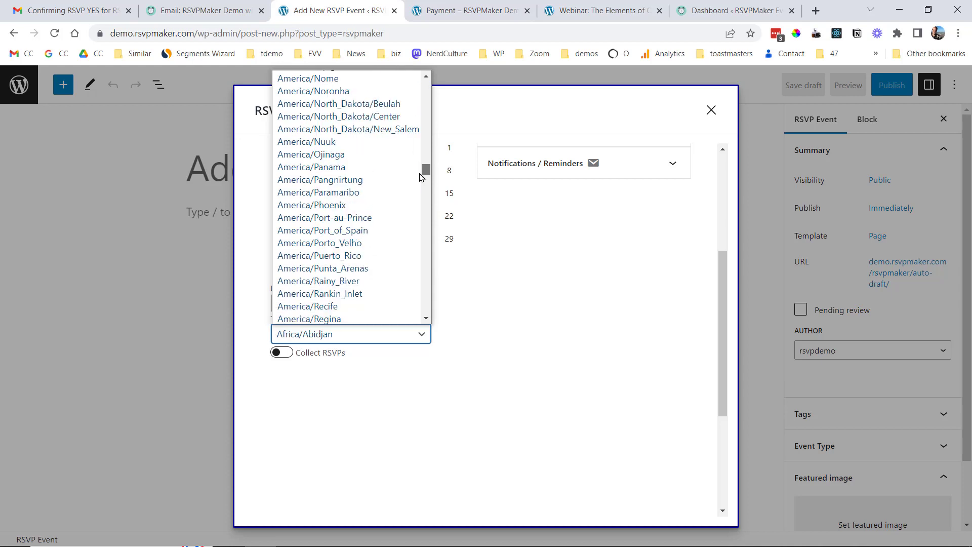
pyautogui.click(361, 167)
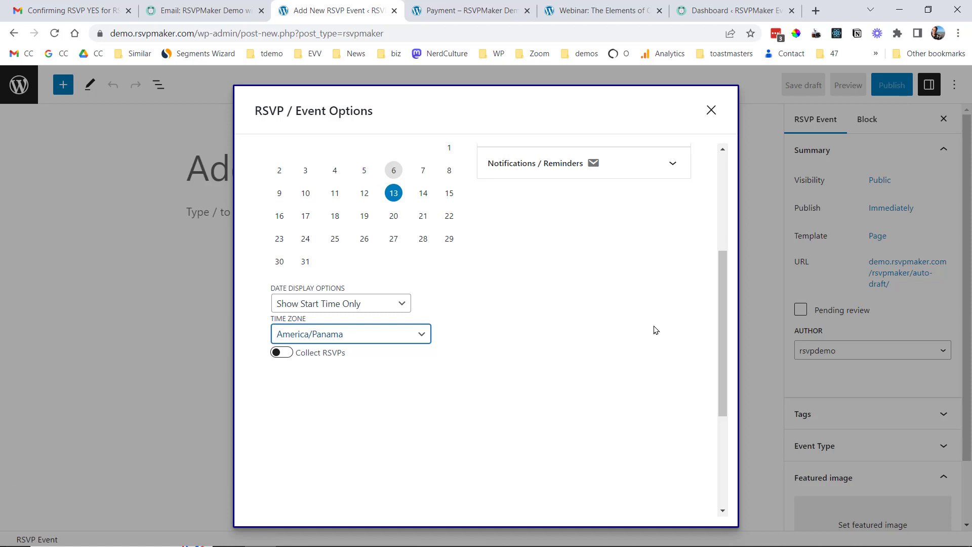
pyautogui.moveTo(719, 351); pyautogui.dragTo(717, 229)
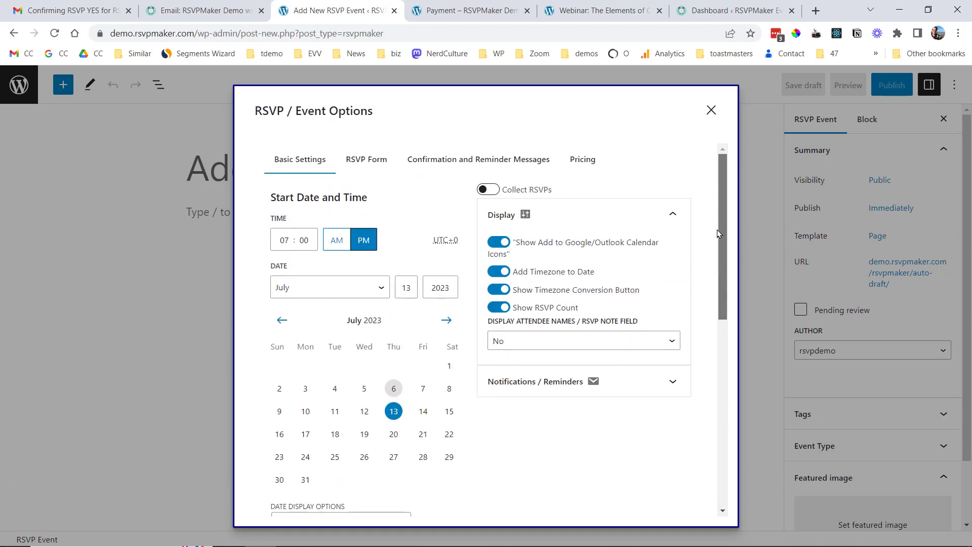
# Turn on Collect RSVPs and review the RSVP Form, Confirmation and Reminder Messages, and Pricing settings.
pyautogui.click(492, 190)
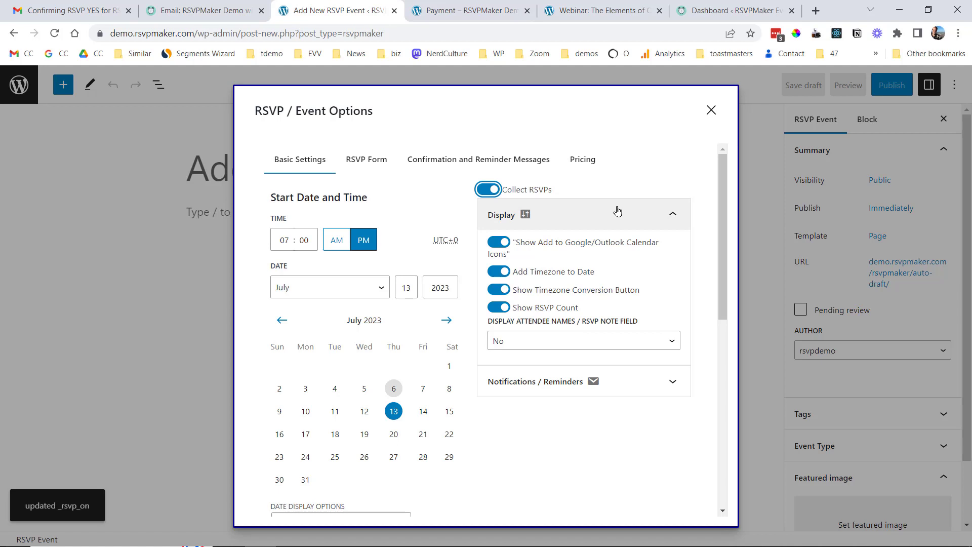
pyautogui.click(362, 161)
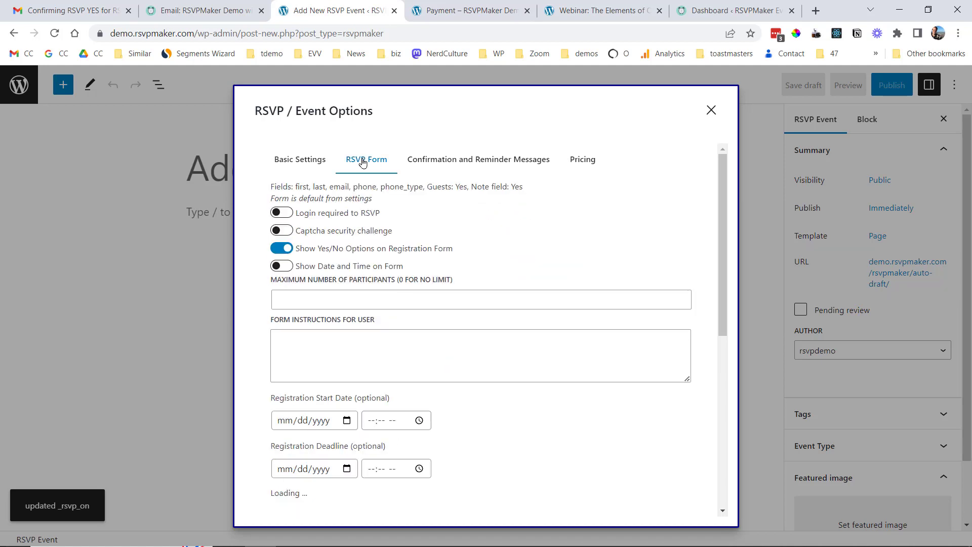
pyautogui.click(468, 161)
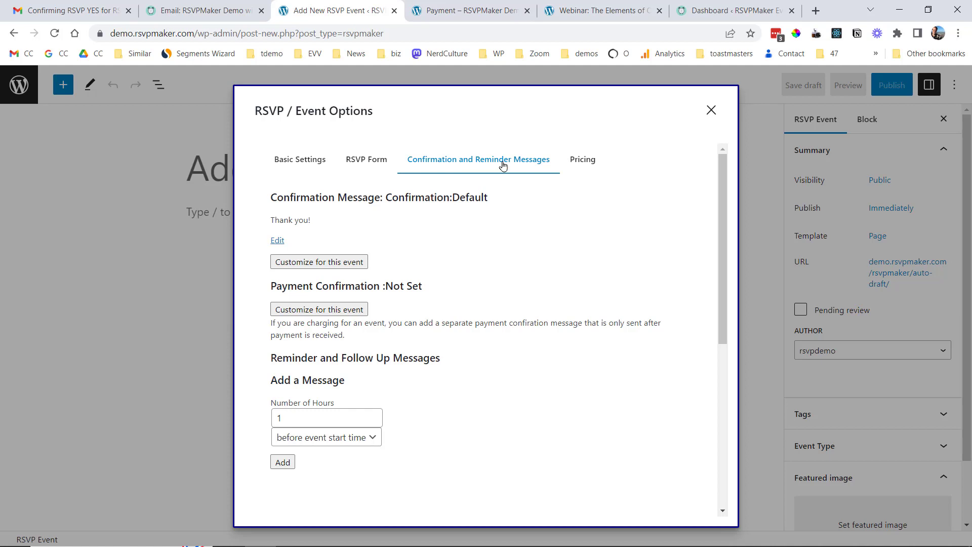
pyautogui.click(585, 161)
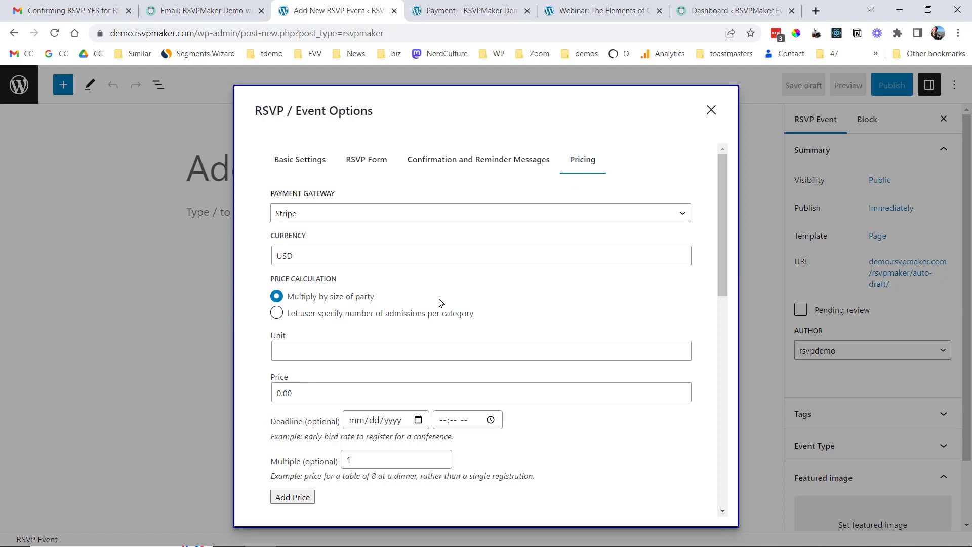
# Add a 'Per Person' price of 50.00 to the event's pricing list.
pyautogui.click(342, 349)
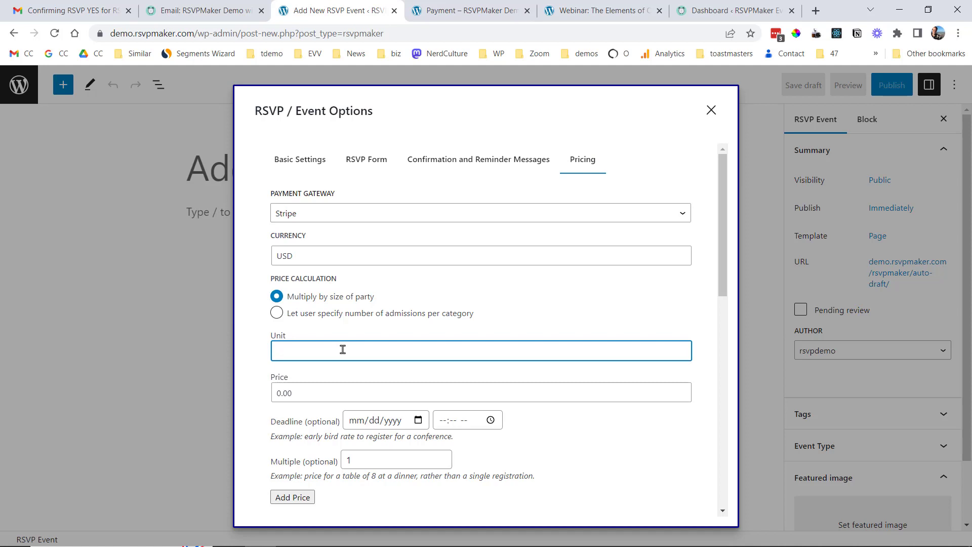
pyautogui.write('Per Person')
pyautogui.press('Tab')
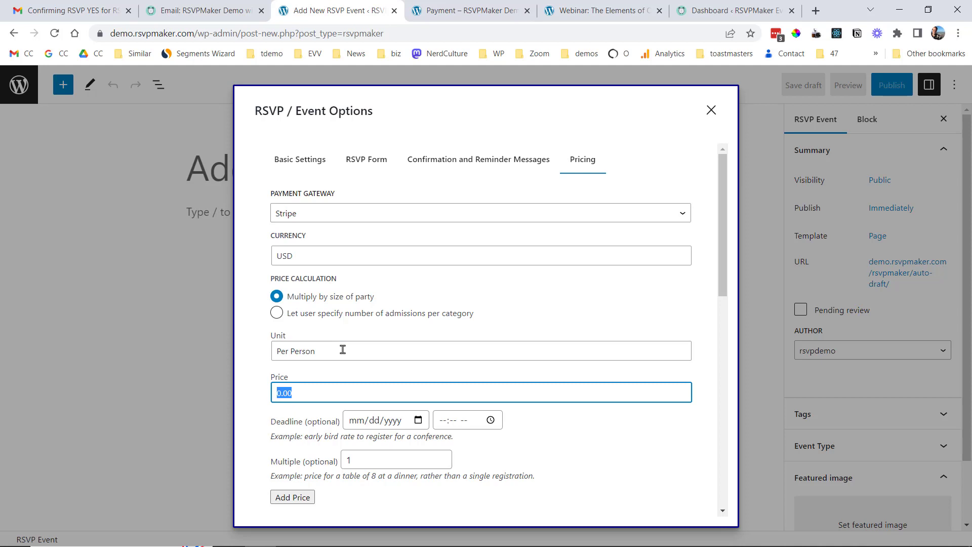
pyautogui.press('Home')
pyautogui.write('5')
pyautogui.click(297, 500)
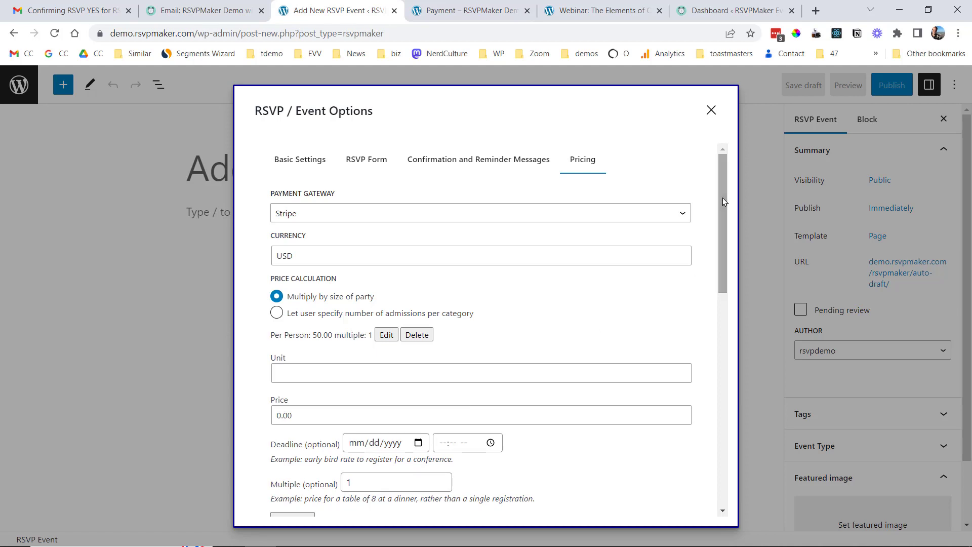
# Title the event 'Testy Test', add the paragraph 'Here is my text.', and reopen its event options.
pyautogui.click(711, 111)
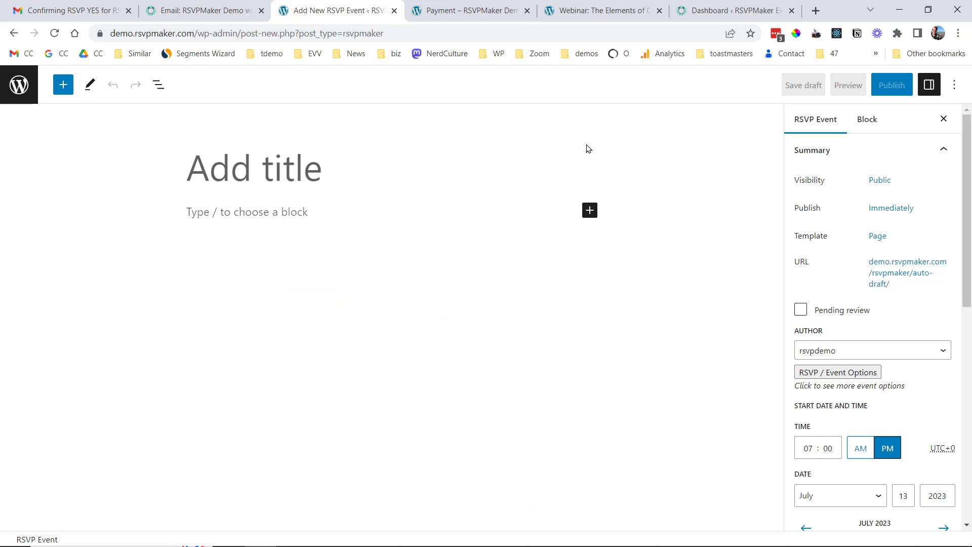
pyautogui.click(315, 163)
pyautogui.write('Testy T')
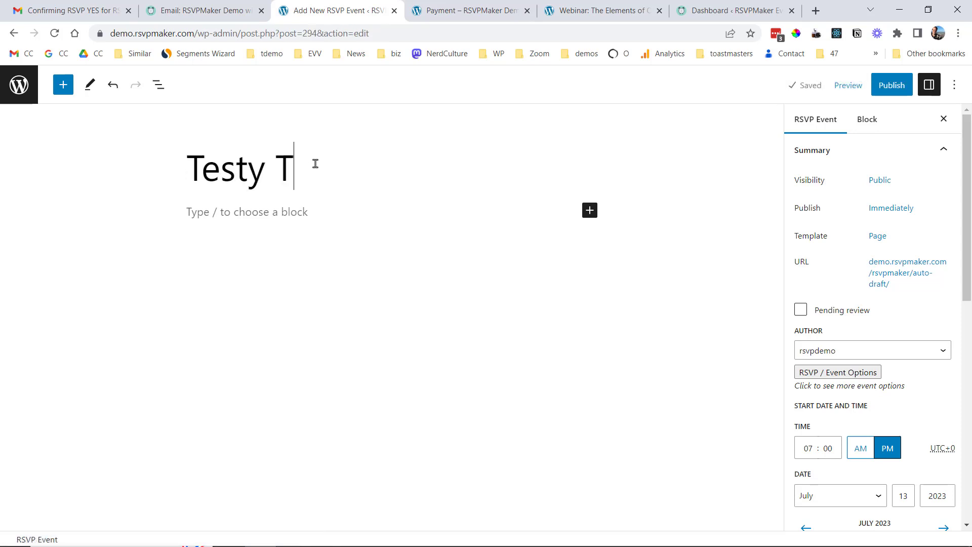
pyautogui.write('est')
pyautogui.press('Return')
pyautogui.write('H')
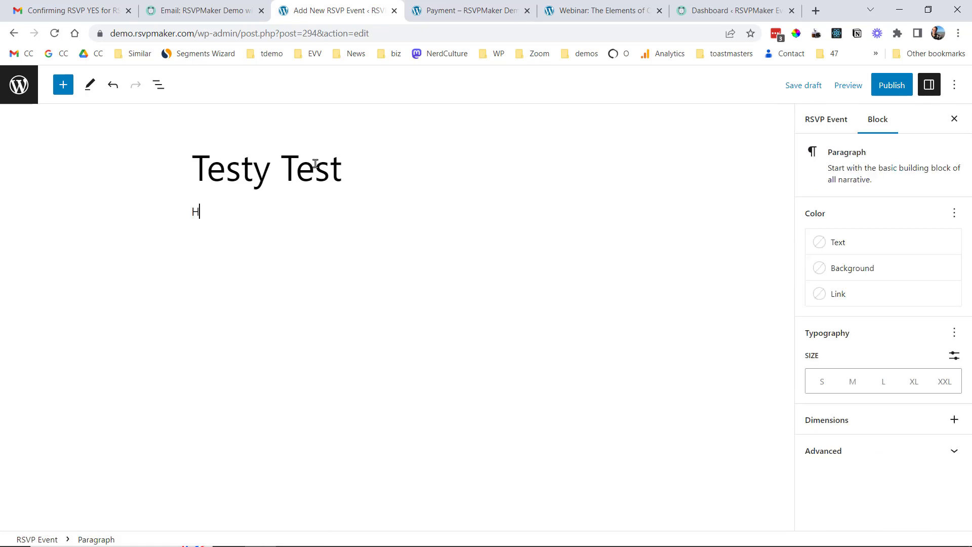
pyautogui.write('ere is my text.')
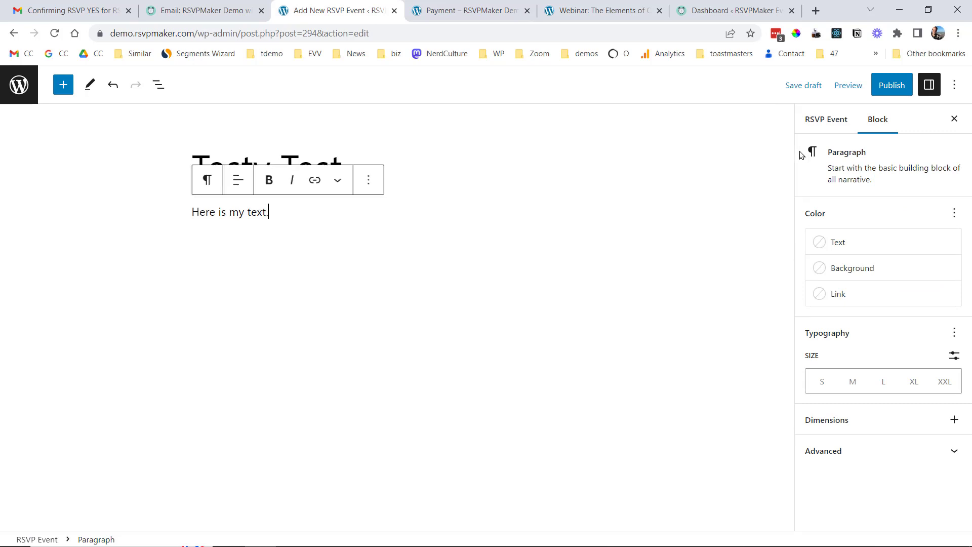
pyautogui.click(825, 121)
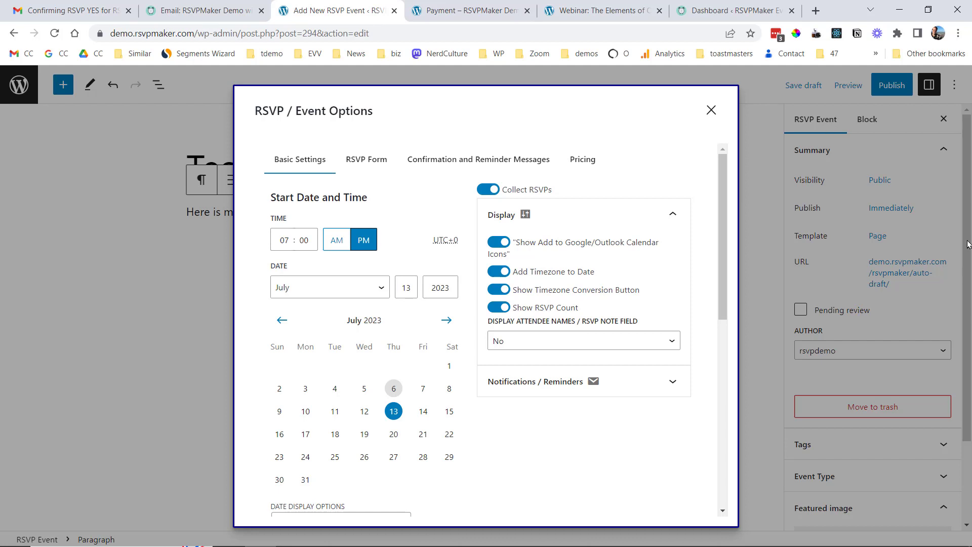
# Publish the Testy Test event and view its live event page.
pyautogui.moveTo(967, 244); pyautogui.dragTo(882, 361)
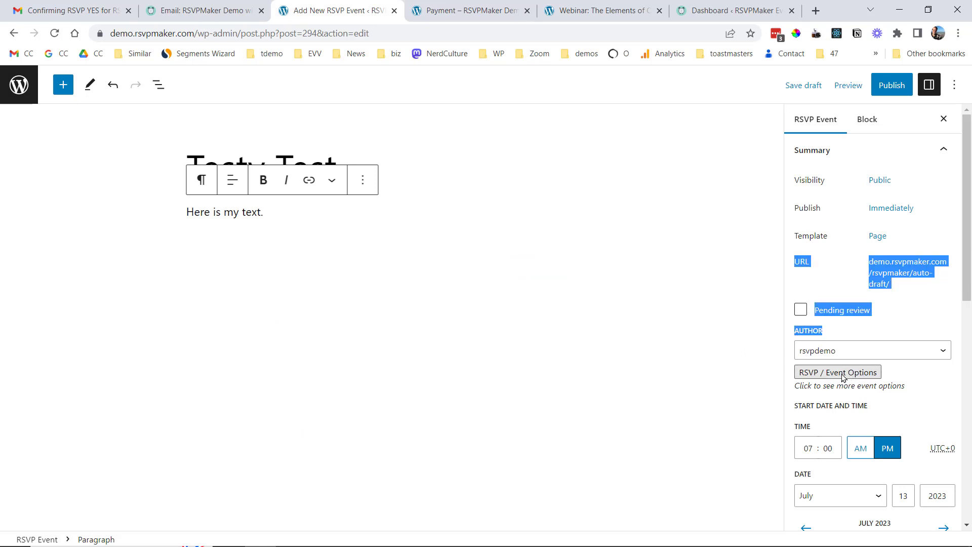
pyautogui.click(832, 374)
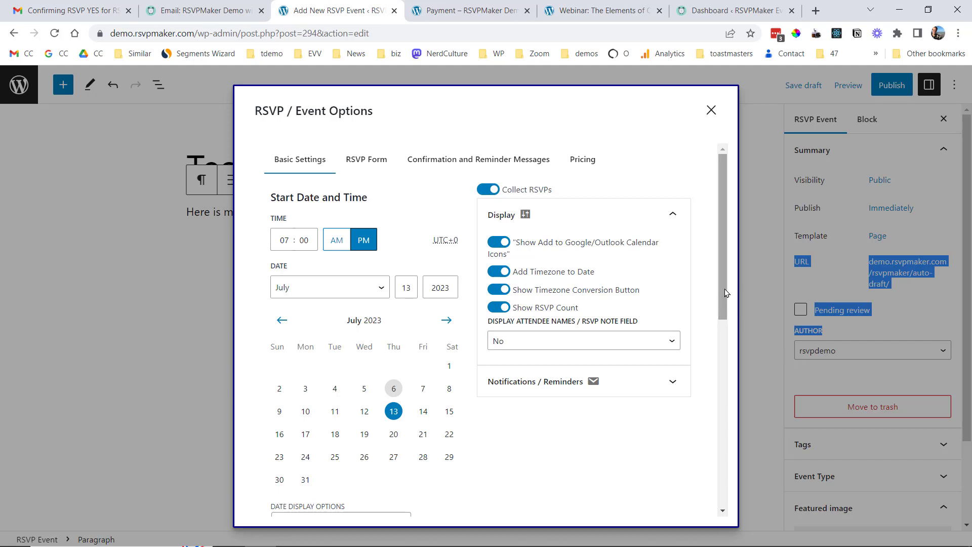
pyautogui.click(711, 110)
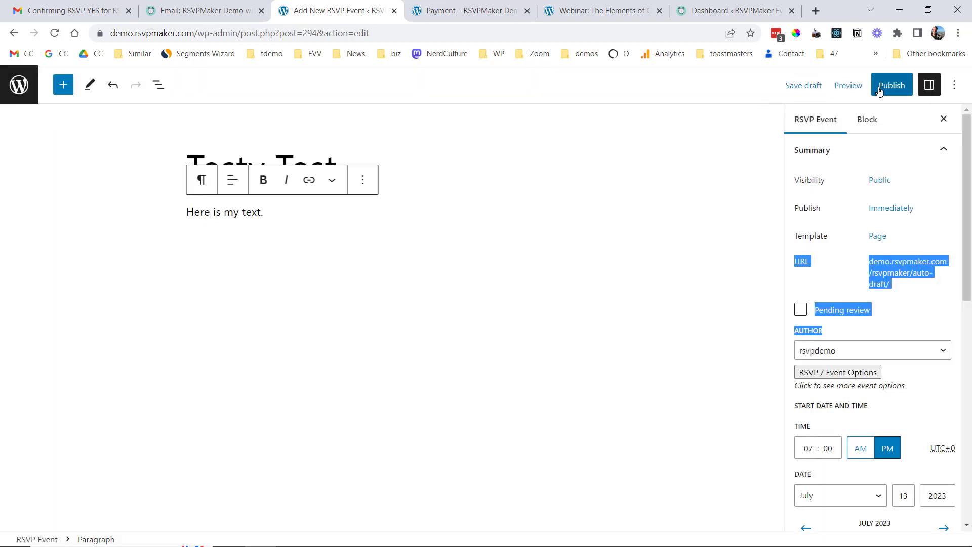
pyautogui.click(877, 88)
pyautogui.click(850, 86)
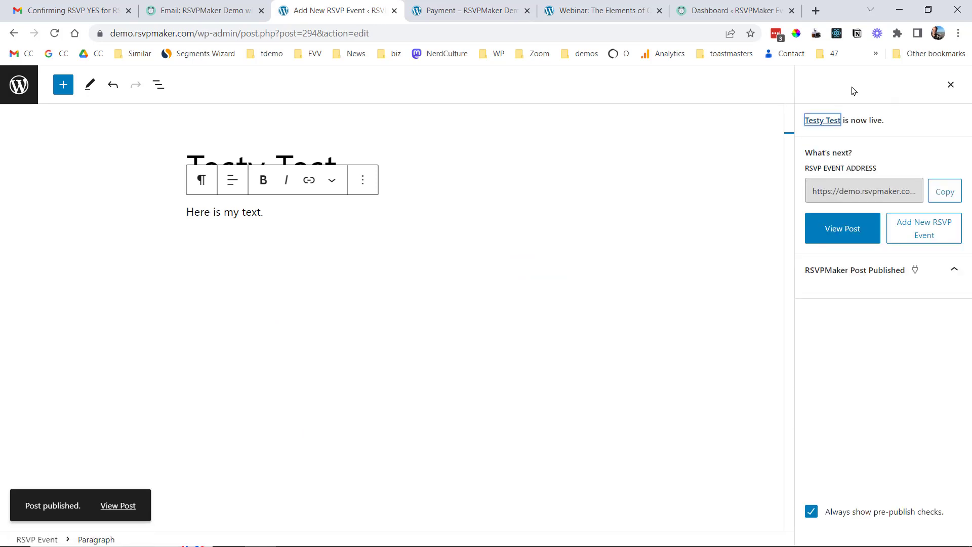
pyautogui.click(127, 505)
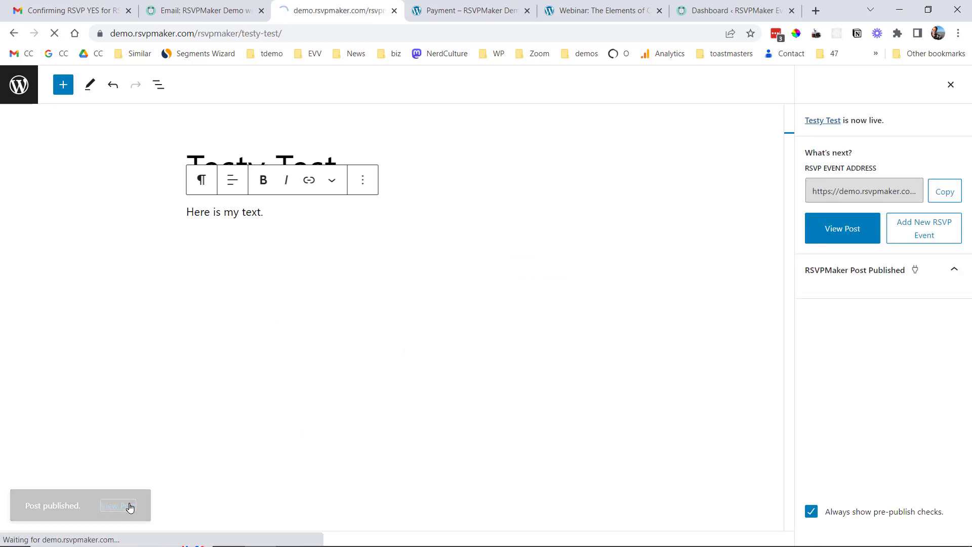